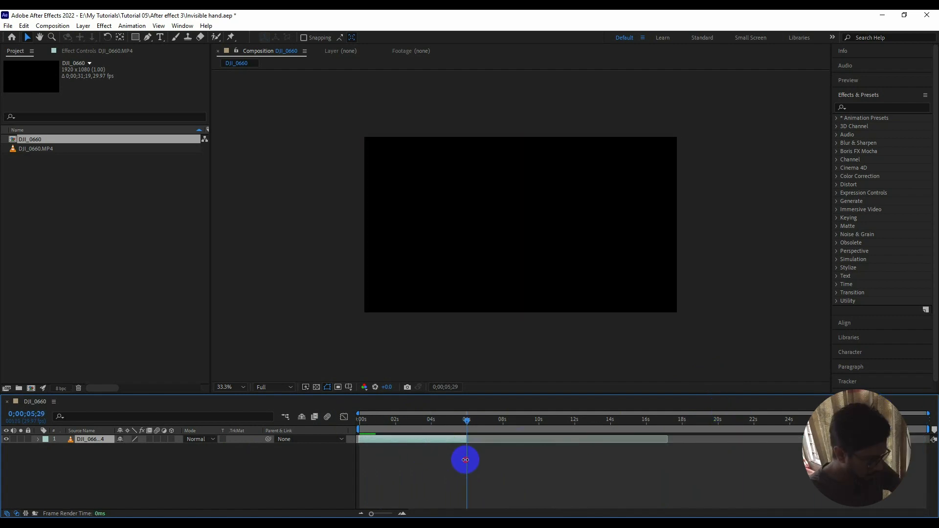
Shorten the work area to end at about 6 seconds and preview the footage from the start.
{"action": "left_click_drag", "start_coordinate": [929, 428], "coordinate": [472, 433]}
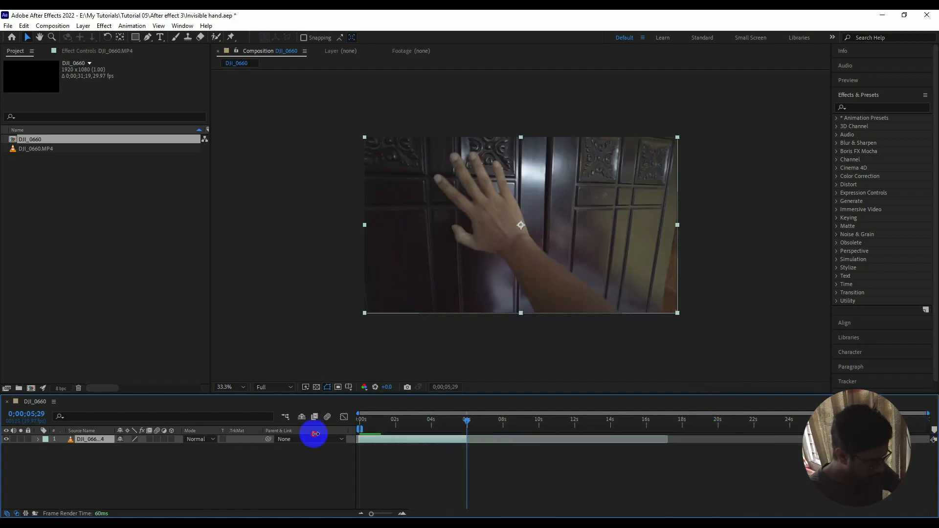
{"action": "key", "text": "Home"}
{"action": "key", "text": "space"}
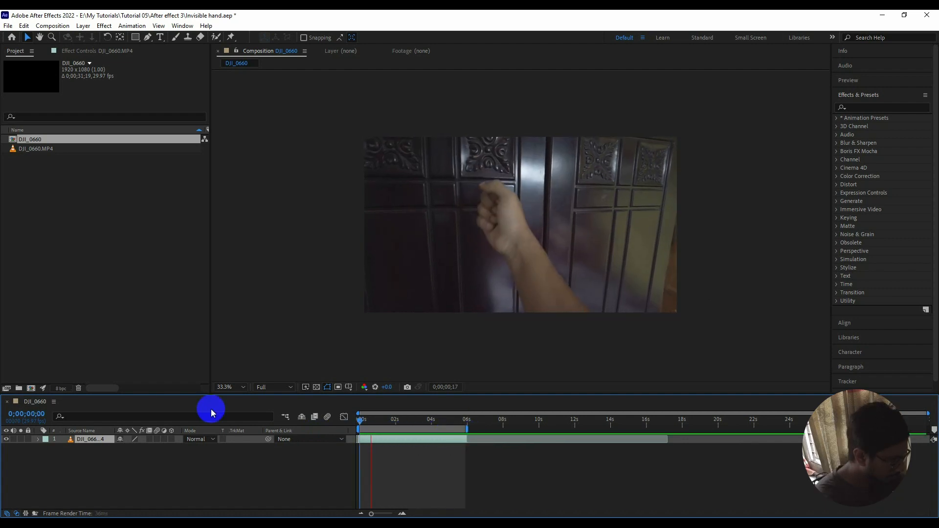
{"action": "left_click", "coordinate": [442, 413]}
{"action": "left_click_drag", "start_coordinate": [442, 413], "coordinate": [386, 414]}
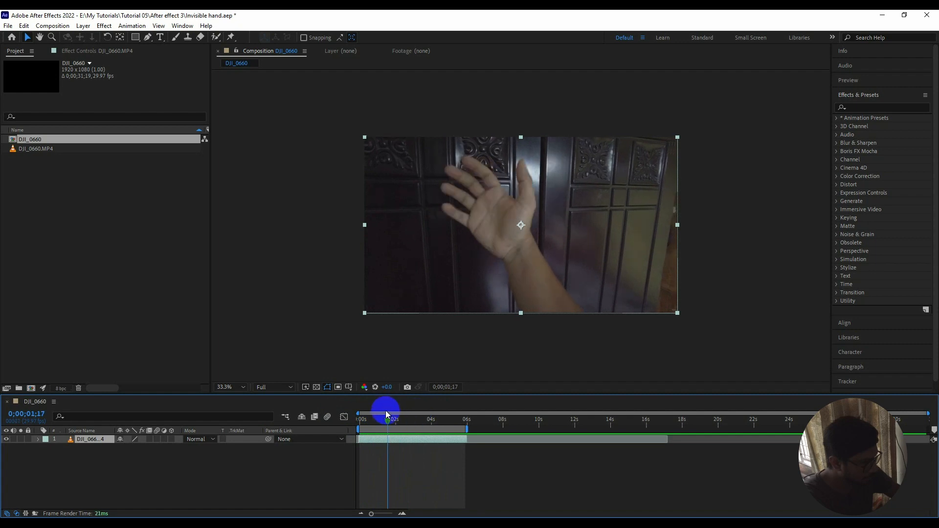
Duplicate the DJI_0660.MP4 layer in the composition.
{"action": "left_click", "coordinate": [92, 474]}
{"action": "left_click", "coordinate": [85, 442]}
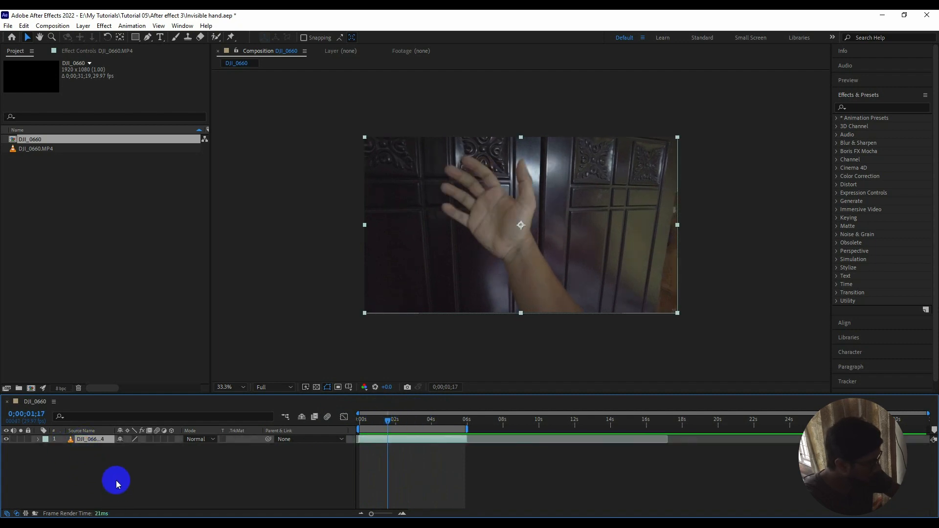
{"action": "key", "text": "ctrl+d"}
{"action": "left_click", "coordinate": [87, 475]}
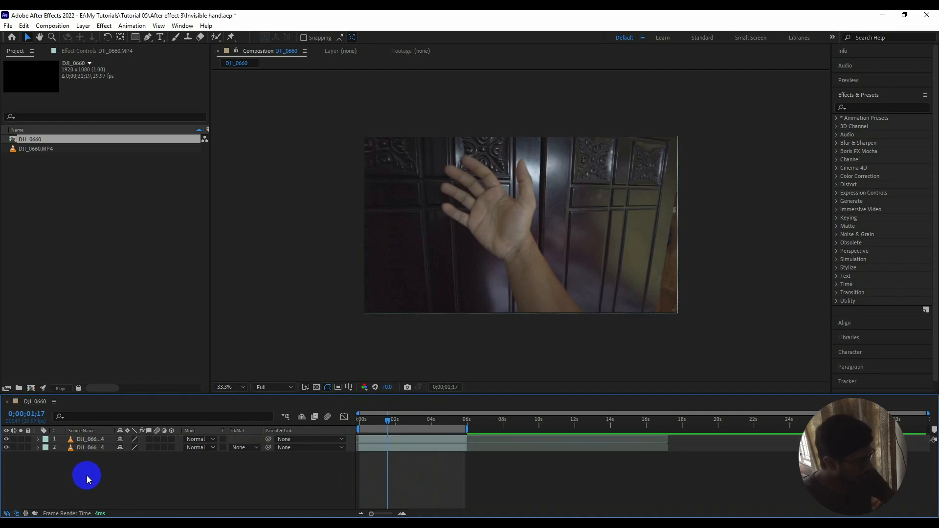
Rename the upper copy of the footage layer as Masking.
{"action": "left_click", "coordinate": [89, 439]}
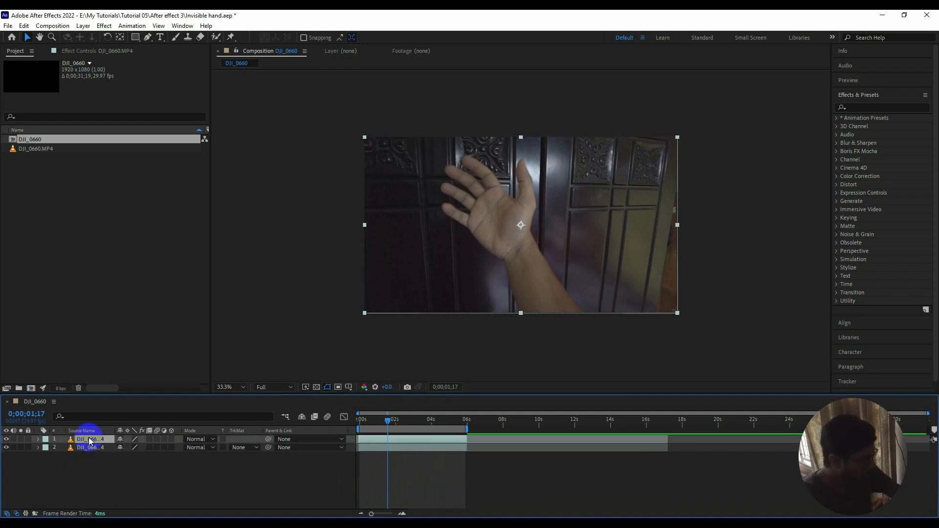
{"action": "right_click", "coordinate": [85, 441]}
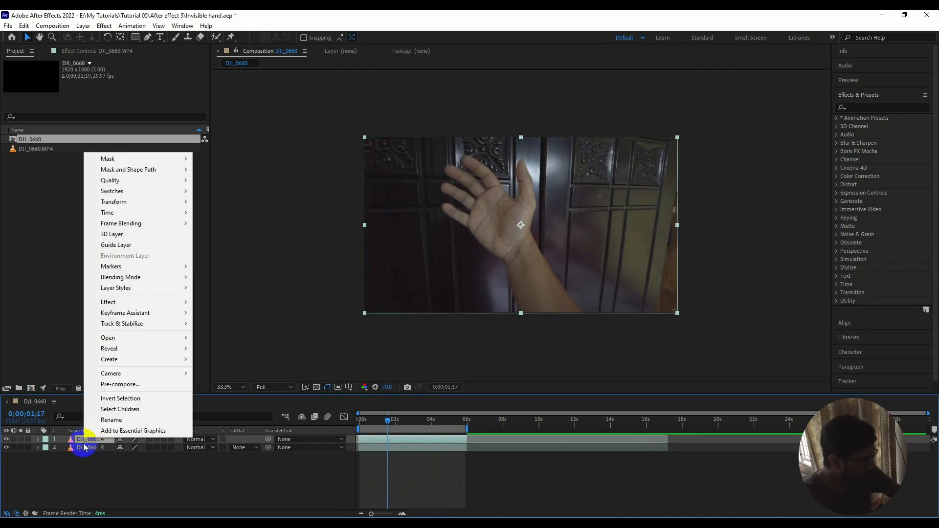
{"action": "left_click", "coordinate": [112, 421]}
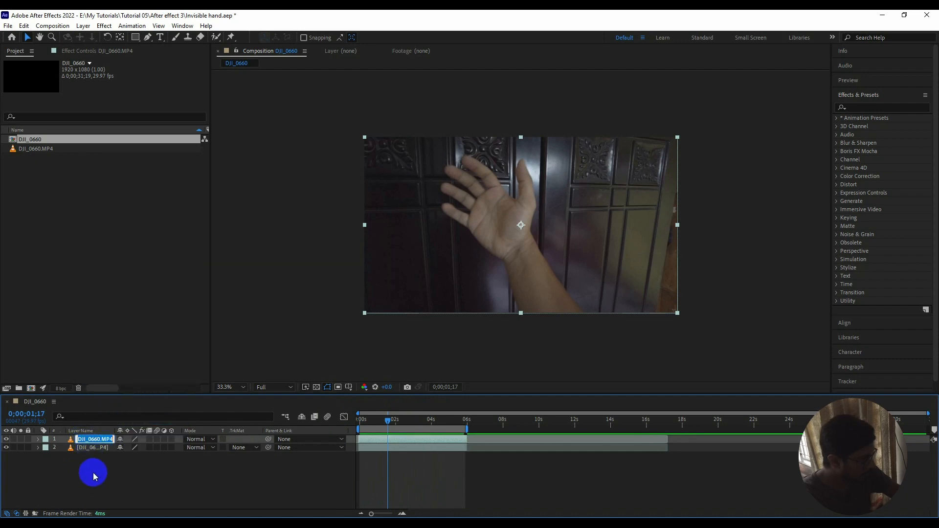
{"action": "type", "text": "Masking"}
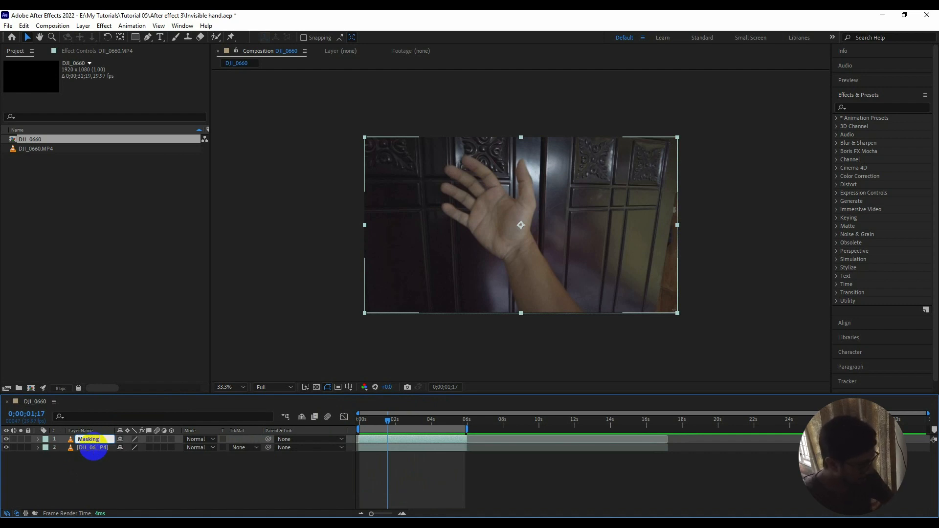
{"action": "left_click", "coordinate": [84, 478]}
{"action": "left_click", "coordinate": [84, 440]}
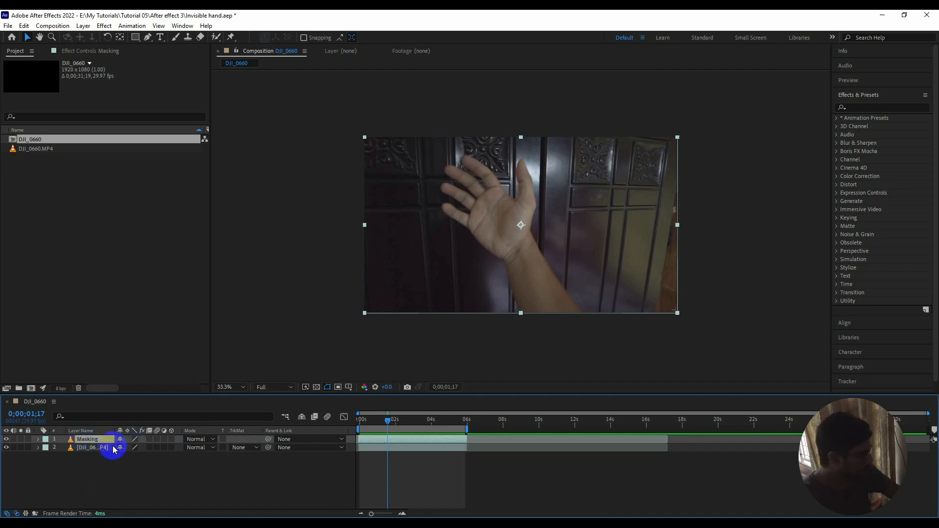
Hide the original footage layer beneath the Masking layer.
{"action": "left_click", "coordinate": [81, 448]}
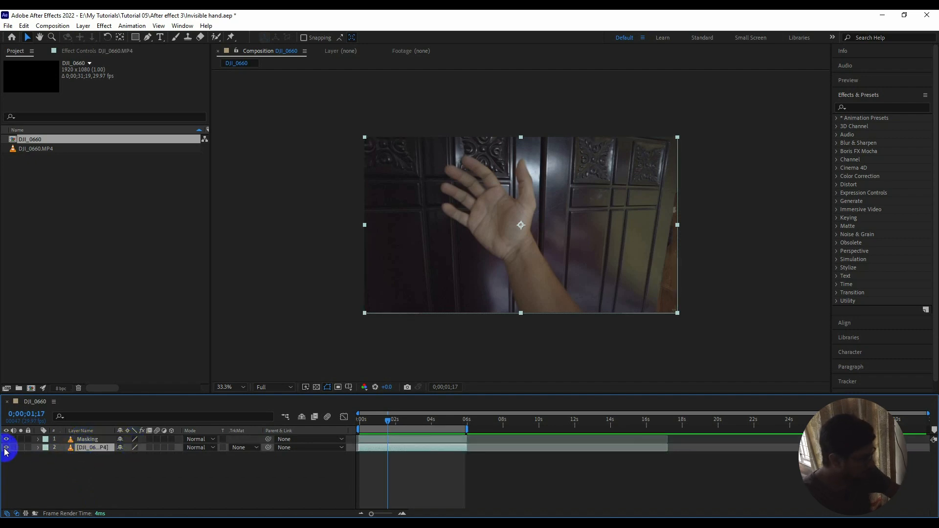
{"action": "left_click", "coordinate": [7, 447]}
{"action": "left_click", "coordinate": [75, 466]}
Open the Masking layer for Roto Brush work with the time set to the first frame.
{"action": "left_click", "coordinate": [89, 441]}
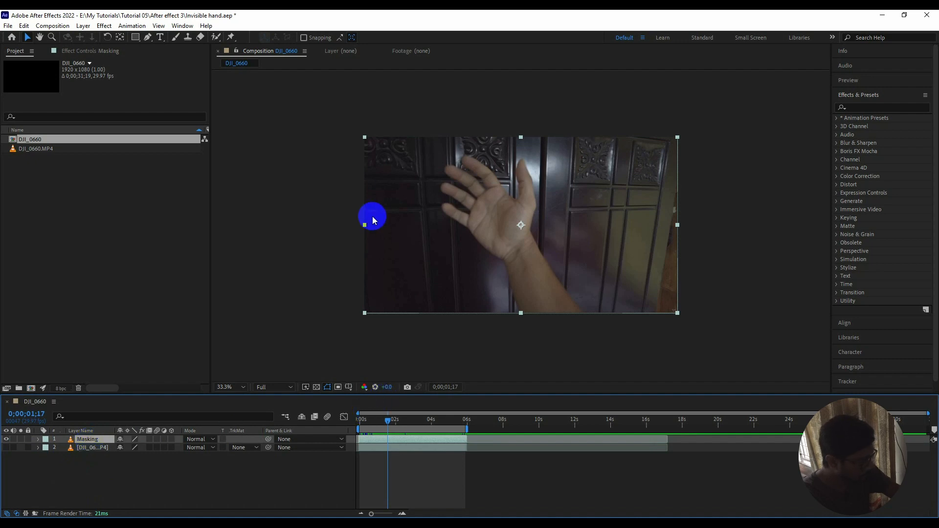
{"action": "left_click_drag", "start_coordinate": [388, 421], "coordinate": [357, 422]}
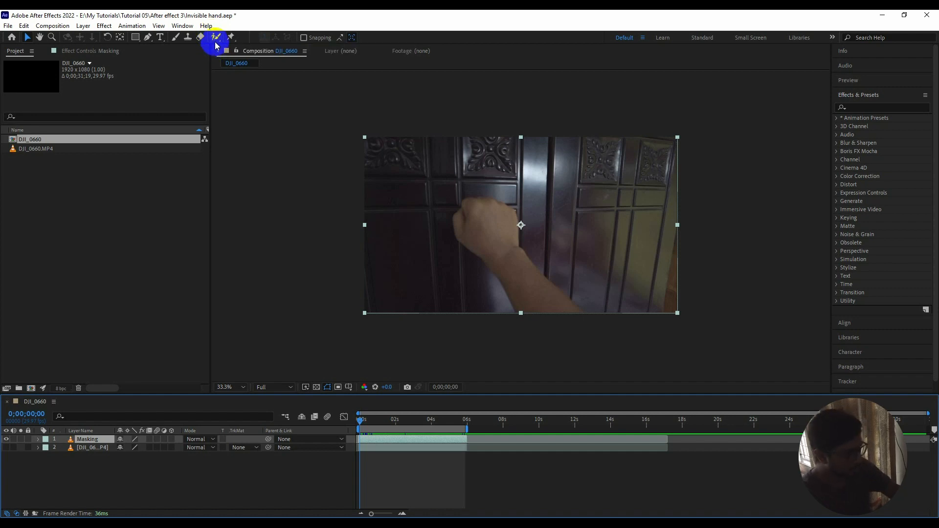
{"action": "left_click", "coordinate": [215, 37]}
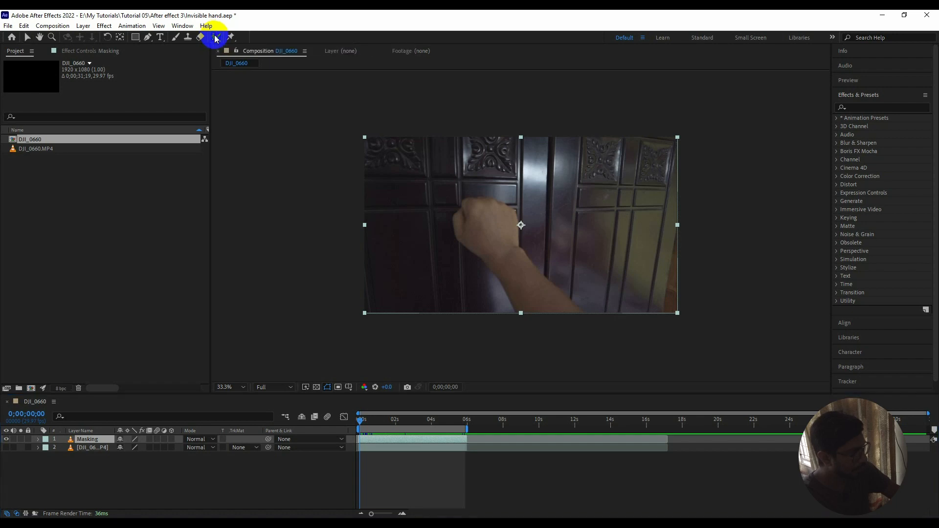
{"action": "left_click", "coordinate": [112, 186]}
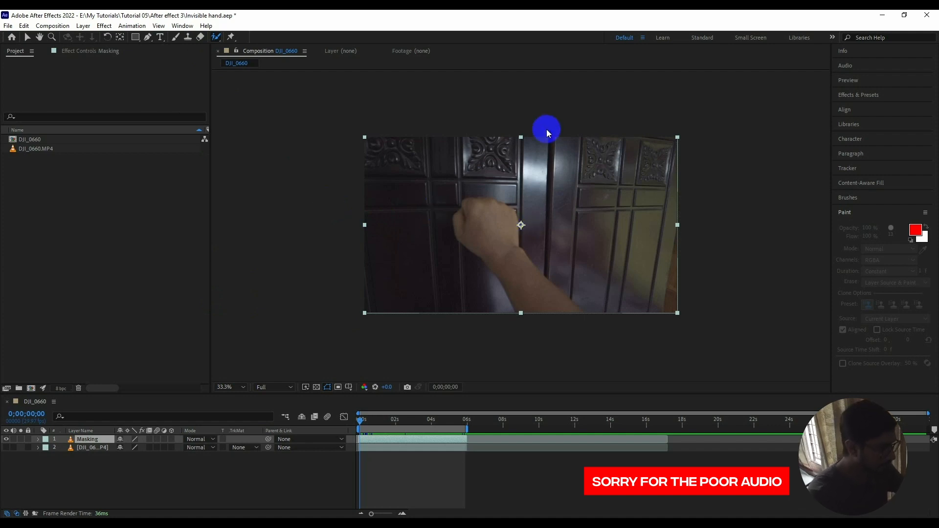
{"action": "double_click", "coordinate": [484, 239]}
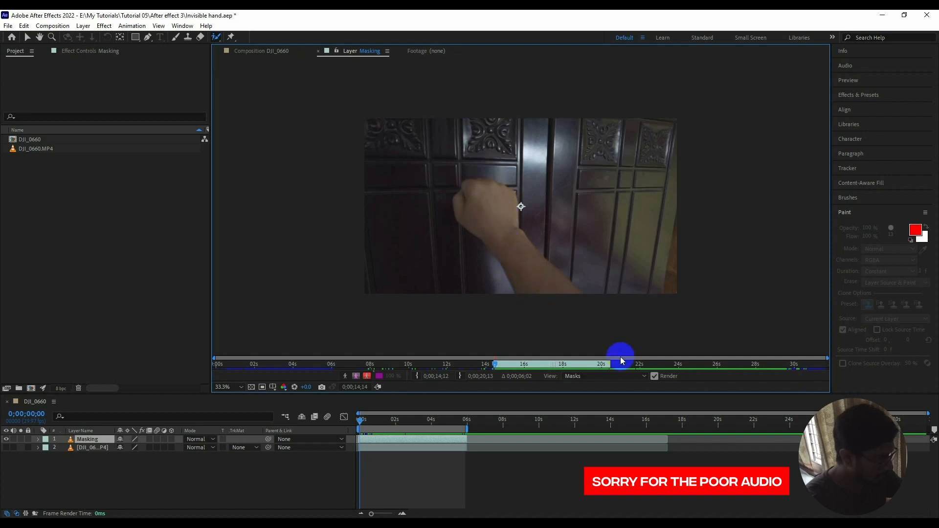
Paint Roto Brush foreground strokes along the forearm, wrist and fist to select the whole arm.
{"action": "left_click_drag", "start_coordinate": [536, 280], "coordinate": [549, 292]}
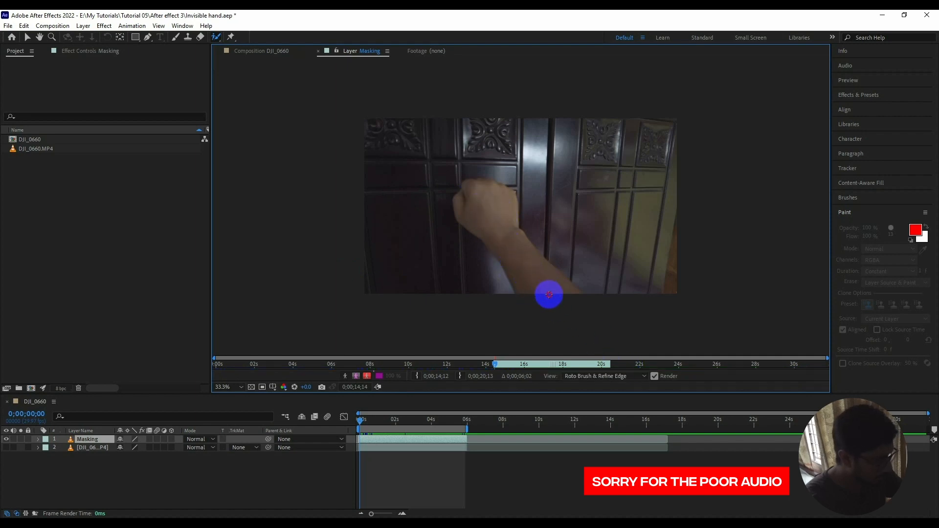
{"action": "left_click_drag", "start_coordinate": [530, 262], "coordinate": [581, 292]}
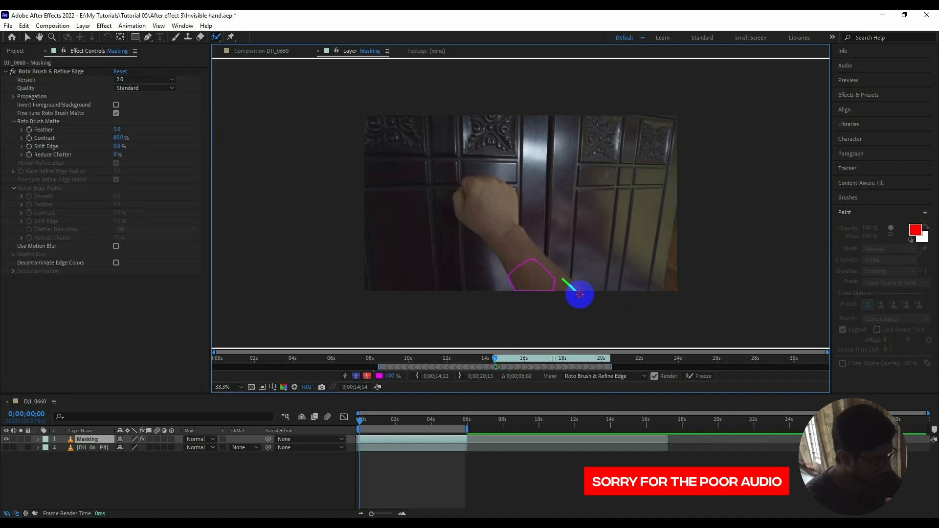
{"action": "left_click_drag", "start_coordinate": [518, 243], "coordinate": [529, 268]}
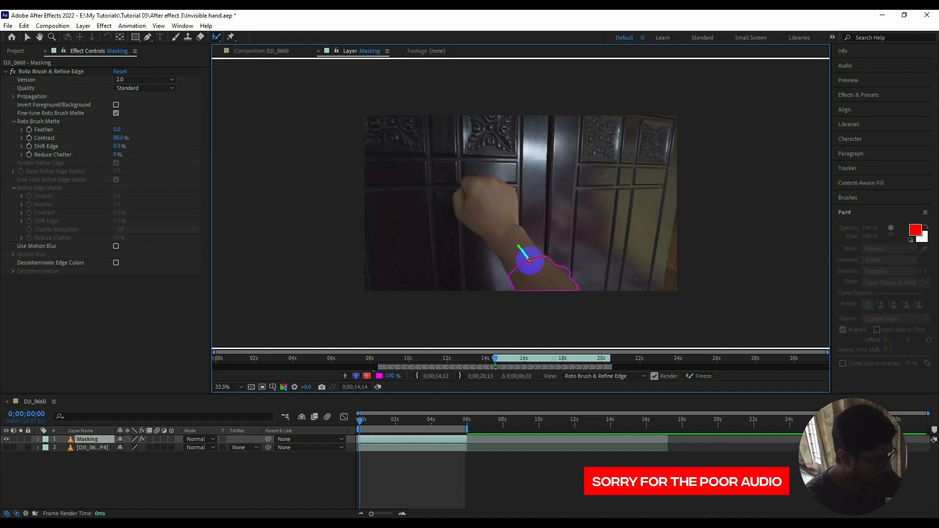
{"action": "left_click_drag", "start_coordinate": [502, 228], "coordinate": [520, 255]}
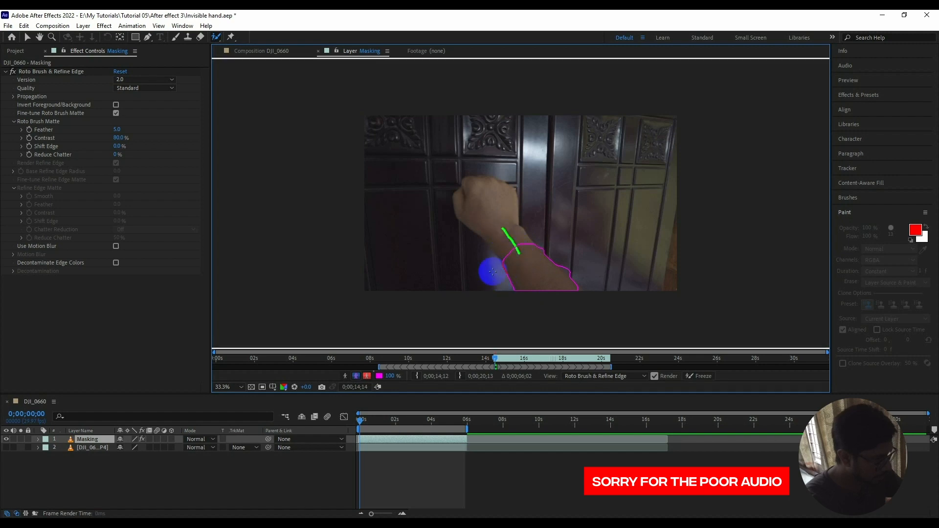
{"action": "left_click_drag", "start_coordinate": [489, 212], "coordinate": [510, 234]}
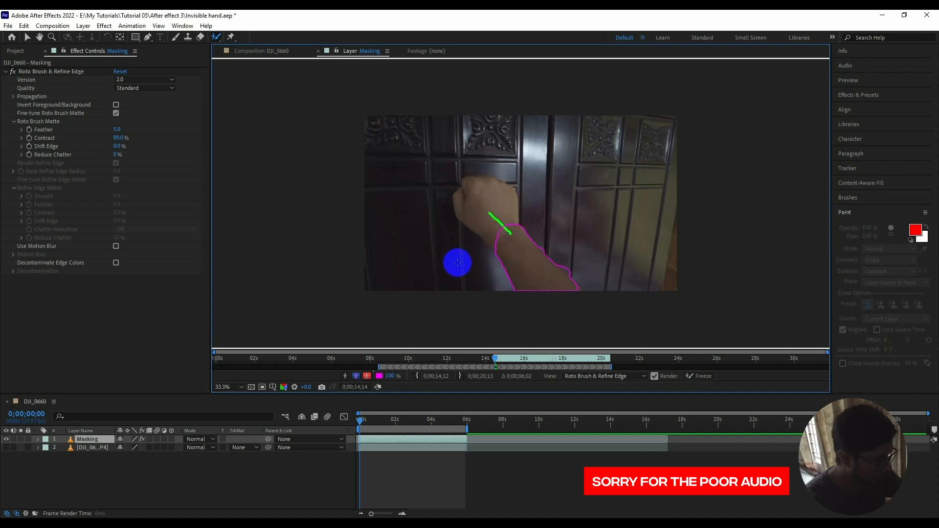
{"action": "left_click_drag", "start_coordinate": [489, 196], "coordinate": [504, 224]}
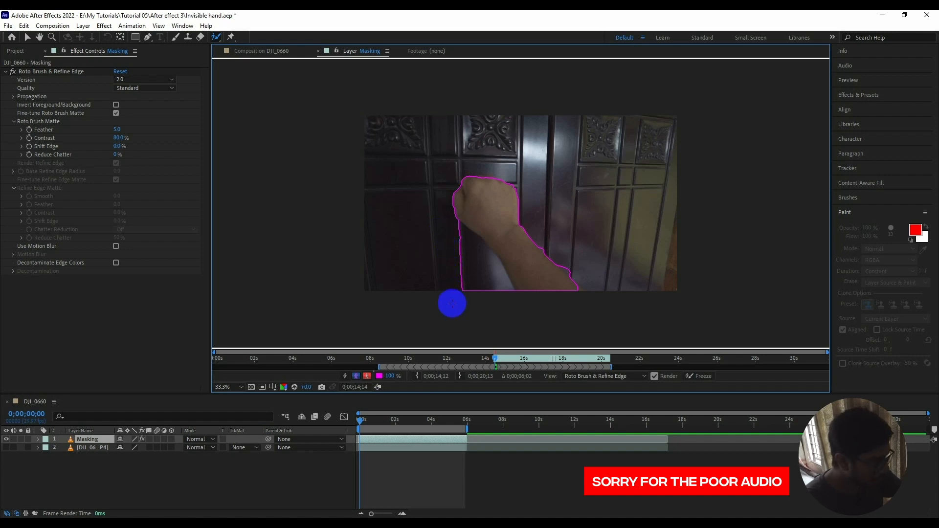
Subtract the door area beneath the forearm from the Roto Brush selection and propagate the selection through the clip.
{"action": "left_click_drag", "start_coordinate": [447, 237], "coordinate": [466, 257]}
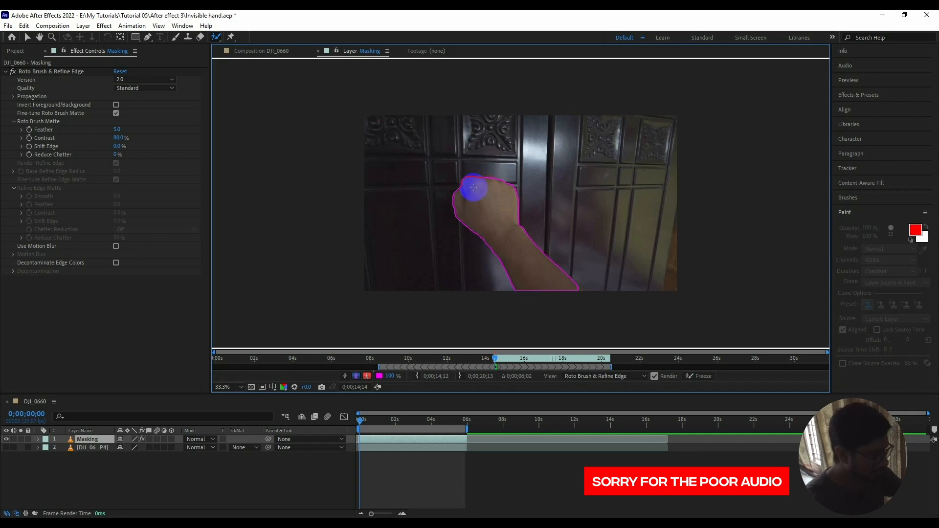
{"action": "key", "text": "ctrl+z"}
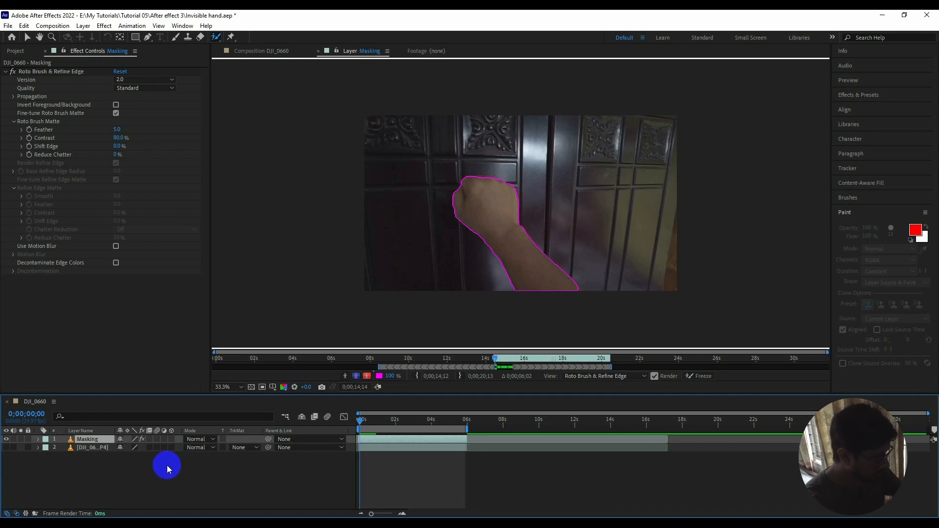
{"action": "key", "text": "space"}
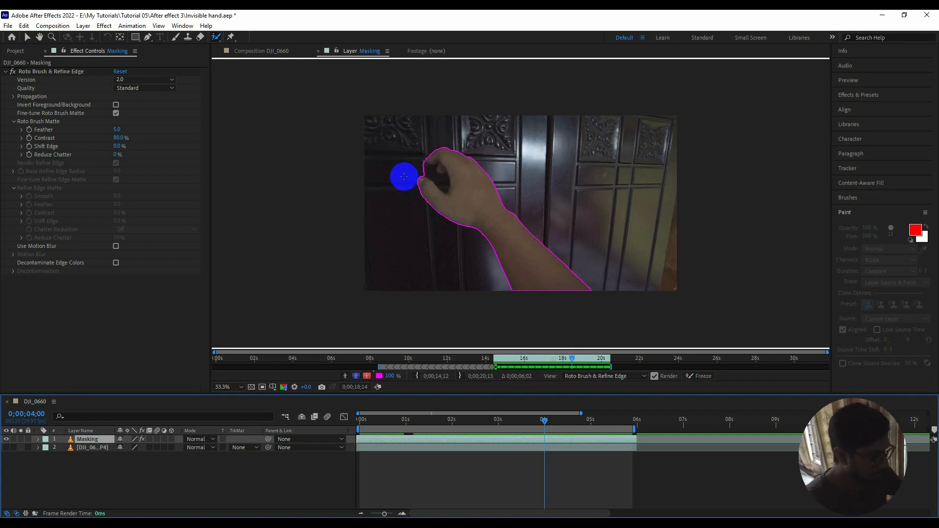
At 0;00;04;00, subtract the gap between the thumb and fingers from the Roto Brush selection, then play back the corrected outline.
{"action": "left_click_drag", "start_coordinate": [416, 167], "coordinate": [430, 170]}
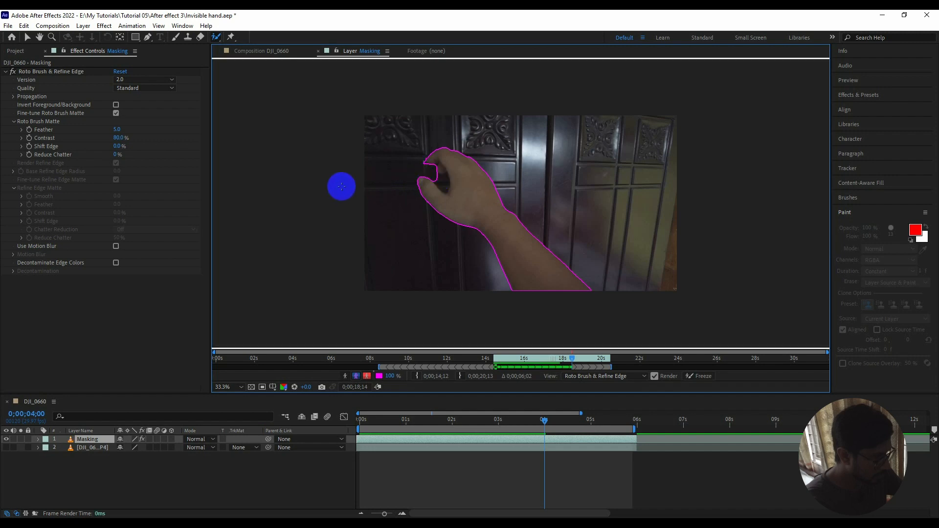
{"action": "left_click_drag", "start_coordinate": [427, 163], "coordinate": [429, 175]}
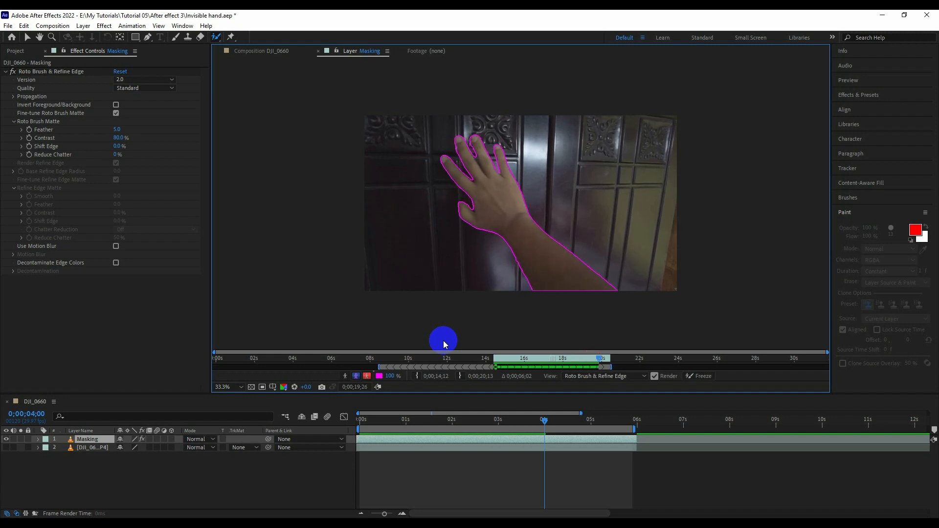
{"action": "key", "text": "space"}
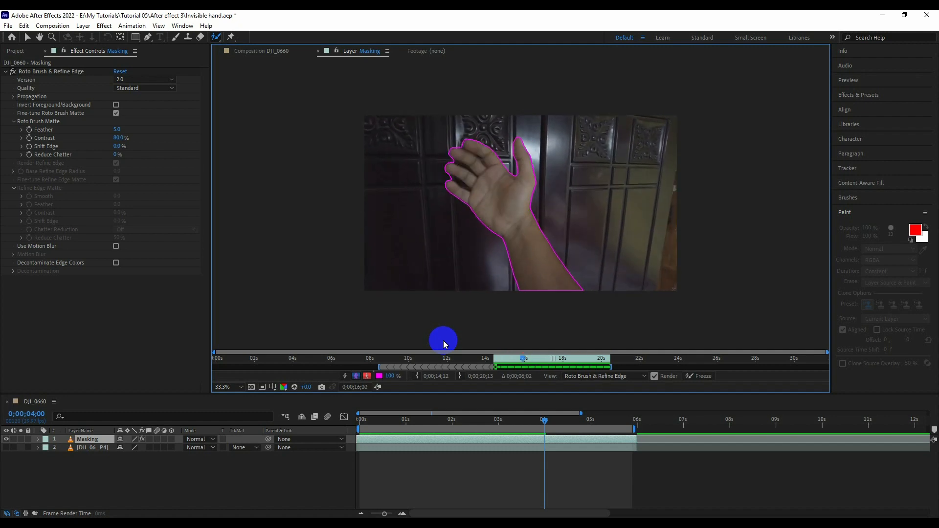
Check the arm outline from the first frame, then freeze the Roto Brush propagation and return to the DJI_0660 composition.
{"action": "left_click", "coordinate": [365, 420]}
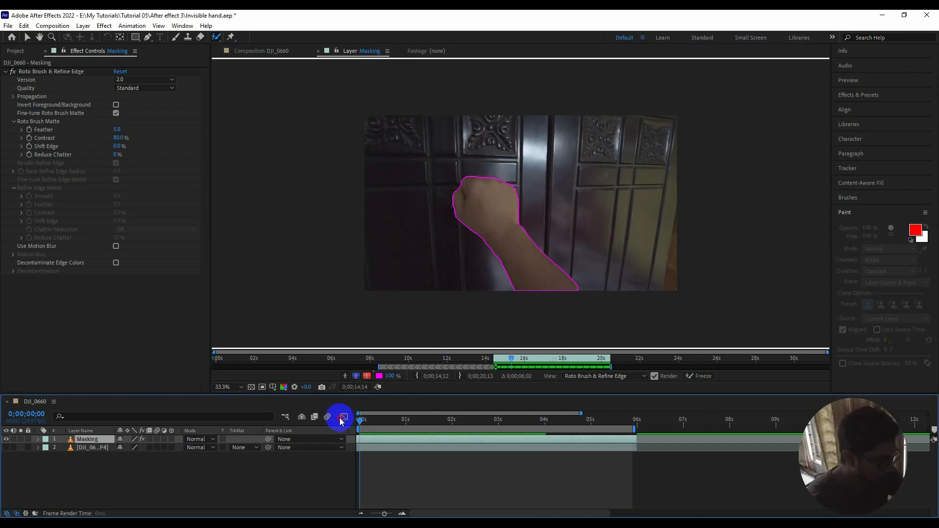
{"action": "left_click_drag", "start_coordinate": [360, 420], "coordinate": [442, 413]}
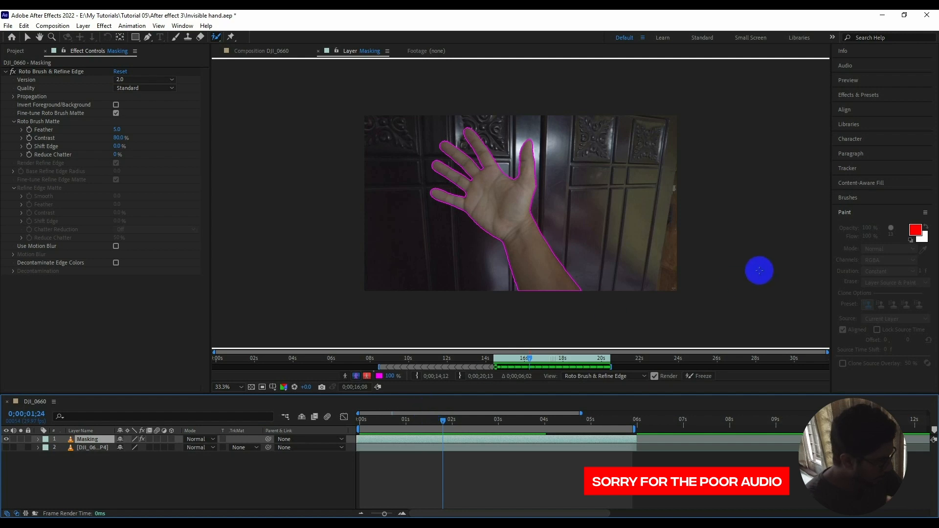
{"action": "key", "text": "Home"}
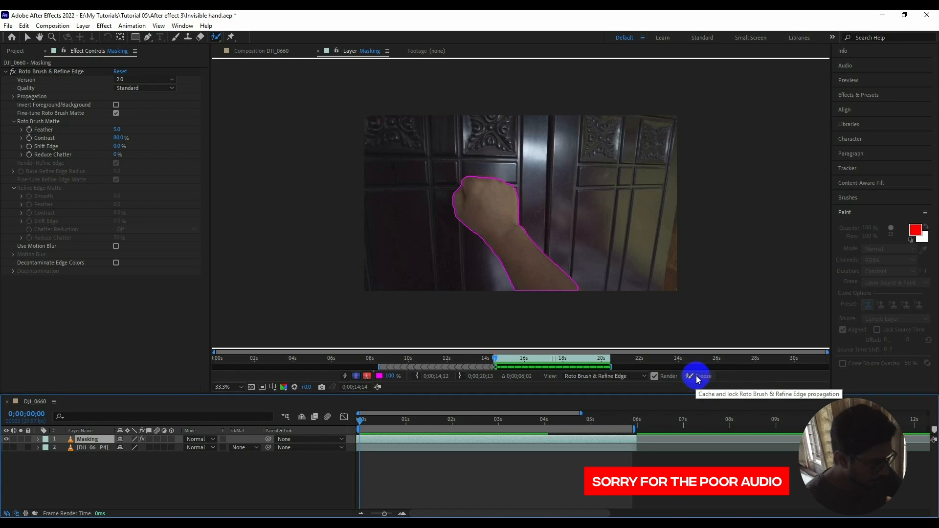
{"action": "left_click", "coordinate": [696, 376]}
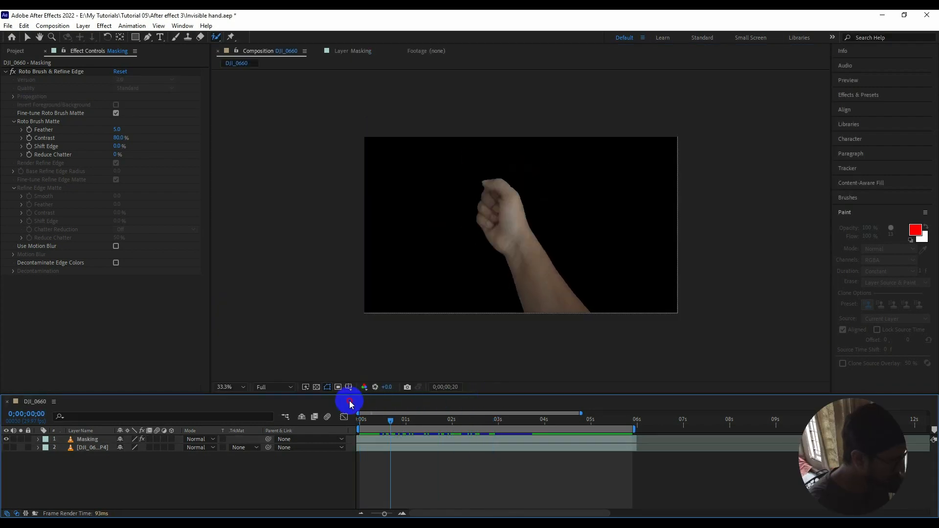
{"action": "left_click", "coordinate": [350, 404]}
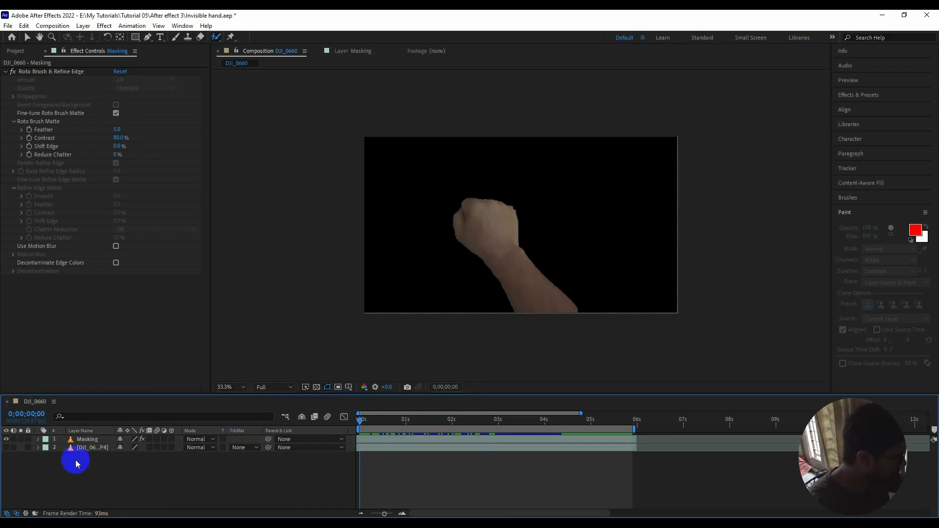
Move the Masking layer below the DJI_0660.MP4 layer and switch visibility from Masking to the original footage.
{"action": "left_click", "coordinate": [82, 441]}
{"action": "left_click", "coordinate": [87, 443]}
{"action": "mouse_move", "coordinate": [87, 442]}
{"action": "left_mouse_down"}
{"action": "mouse_move", "coordinate": [88, 465]}
{"action": "mouse_move", "coordinate": [88, 449]}
{"action": "left_mouse_up"}
{"action": "left_click", "coordinate": [85, 440]}
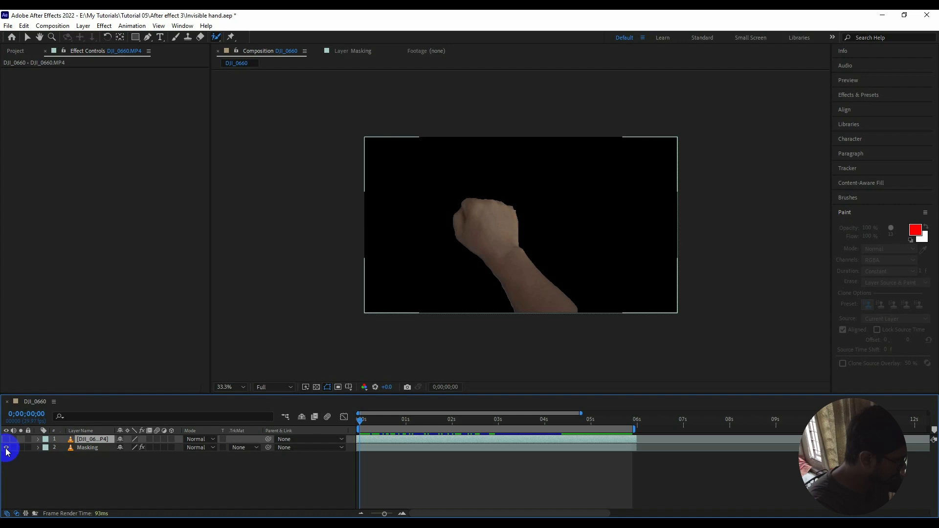
{"action": "left_click", "coordinate": [6, 448]}
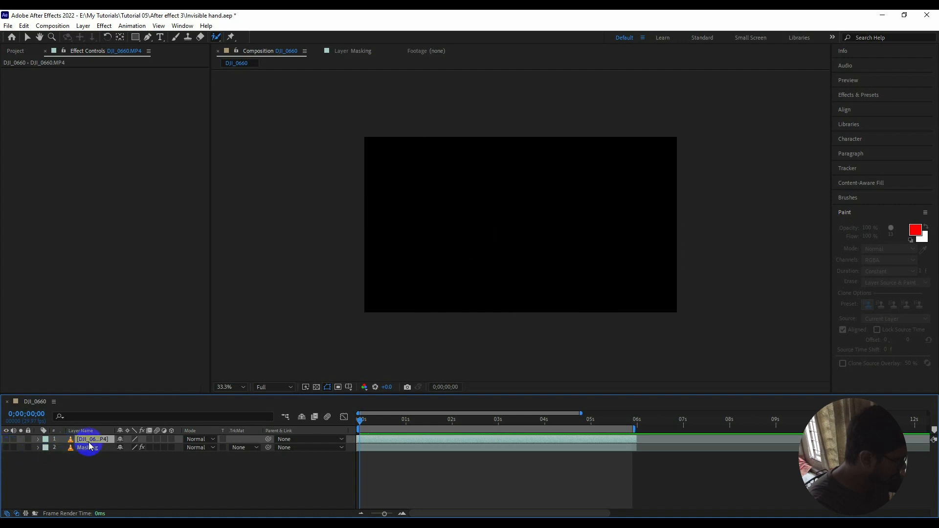
{"action": "left_click", "coordinate": [6, 440]}
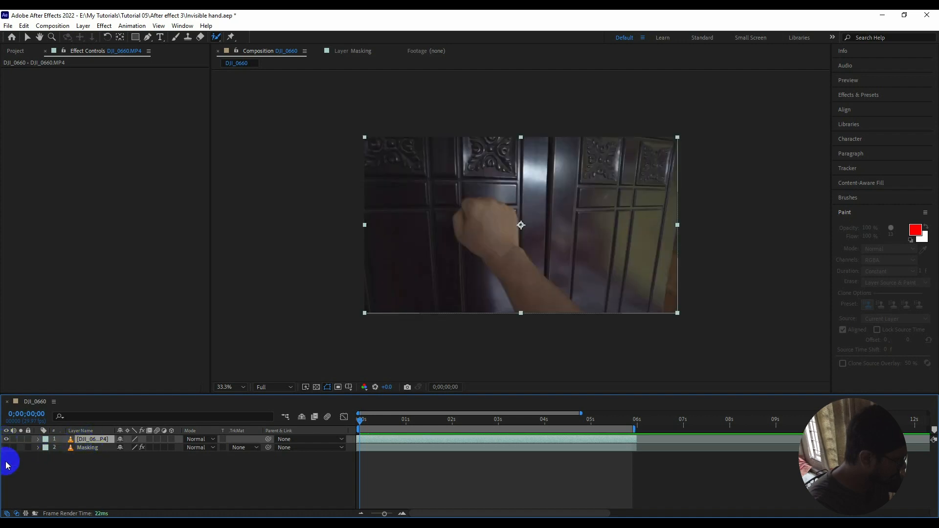
Draw a closed Pen tool mask loosely around the fist and forearm on the DJI_0660.MP4 layer at the first frame.
{"action": "left_click", "coordinate": [55, 478]}
{"action": "left_click", "coordinate": [86, 431]}
{"action": "left_click", "coordinate": [83, 439]}
{"action": "left_click", "coordinate": [82, 430]}
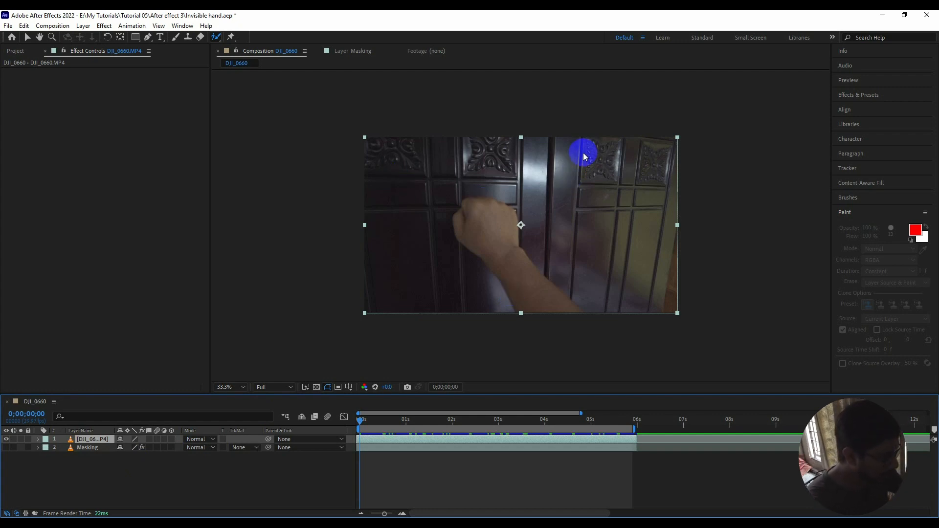
{"action": "left_click", "coordinate": [149, 38]}
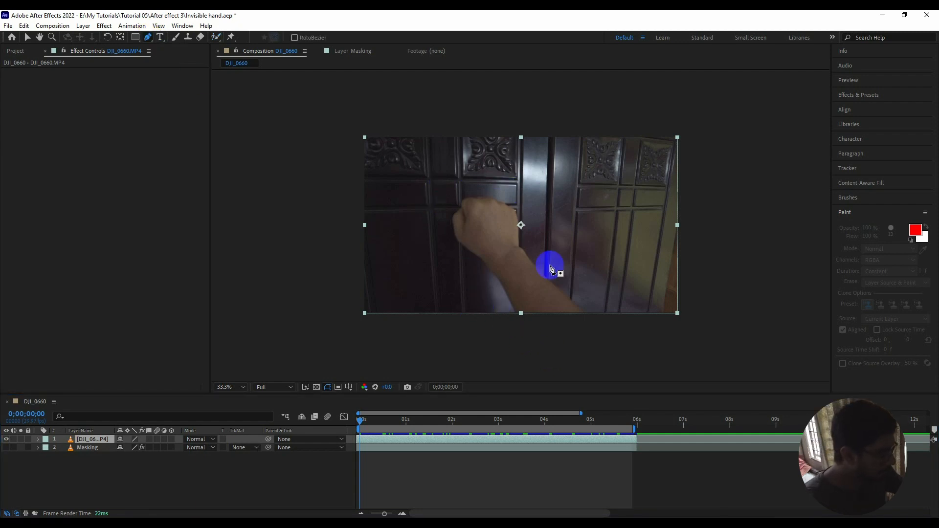
{"action": "left_click", "coordinate": [500, 325]}
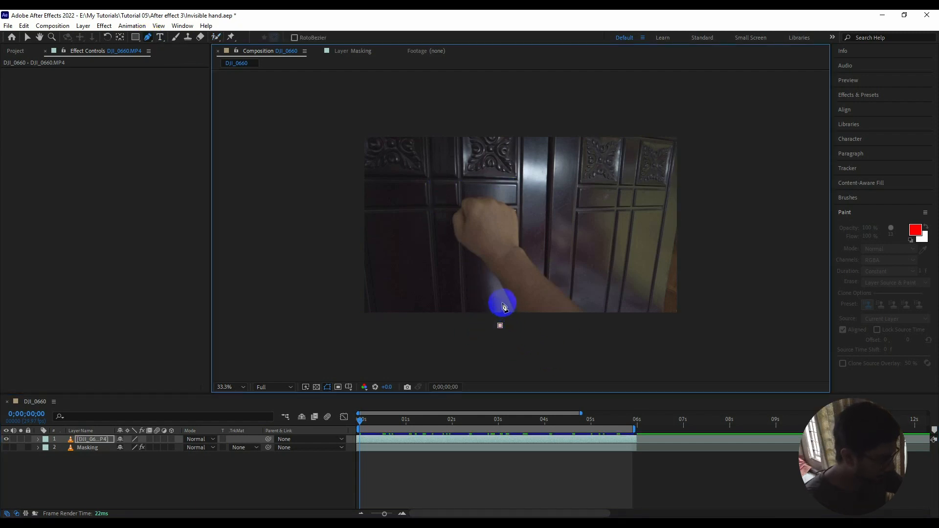
{"action": "left_click", "coordinate": [492, 288]}
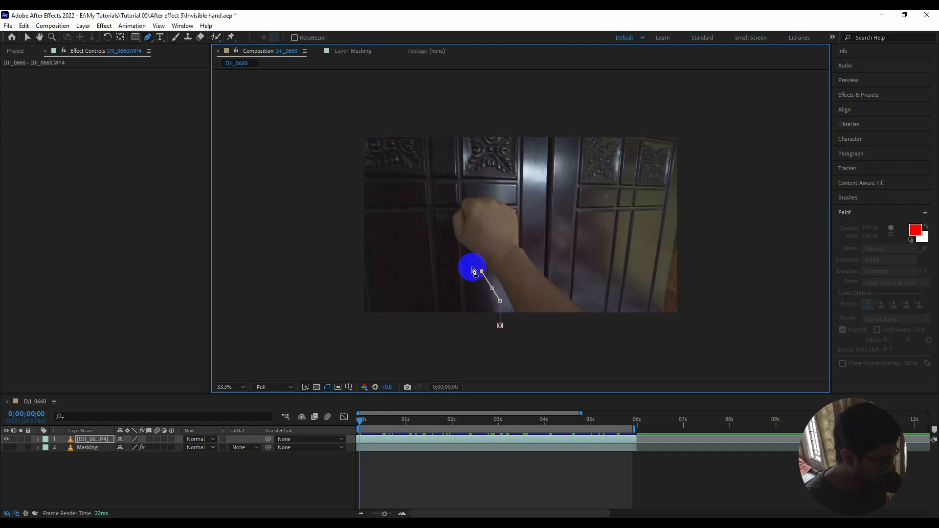
{"action": "left_click", "coordinate": [449, 245]}
{"action": "left_click", "coordinate": [442, 222]}
{"action": "left_click", "coordinate": [442, 205]}
{"action": "left_click", "coordinate": [451, 187]}
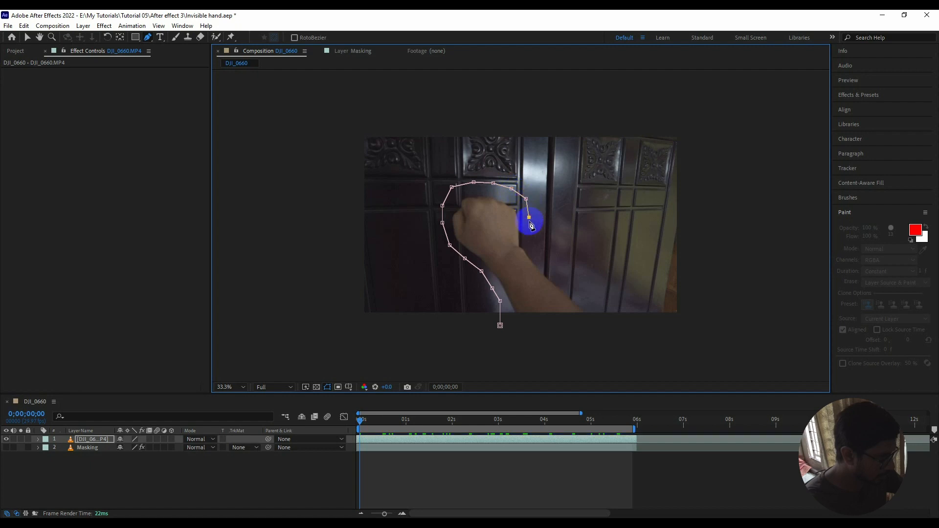
{"action": "left_click", "coordinate": [538, 253]}
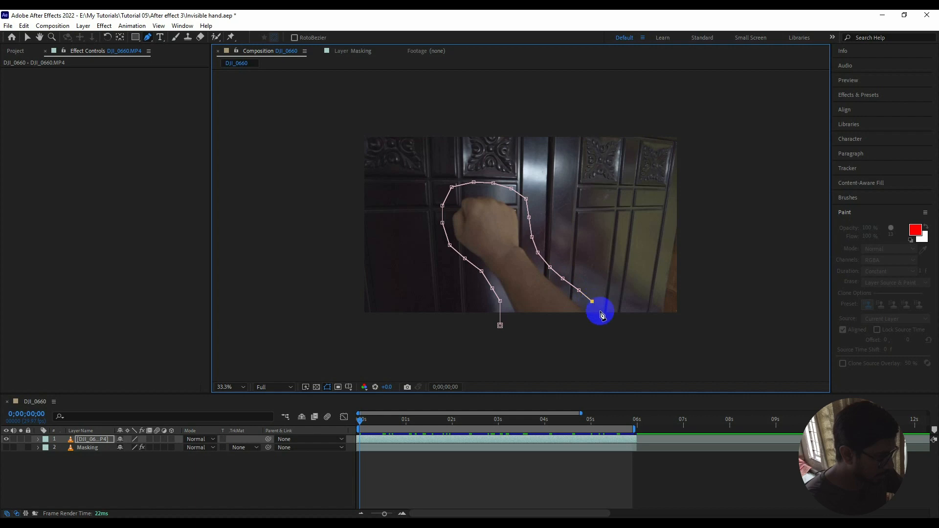
{"action": "left_click", "coordinate": [589, 328]}
{"action": "left_click", "coordinate": [526, 327]}
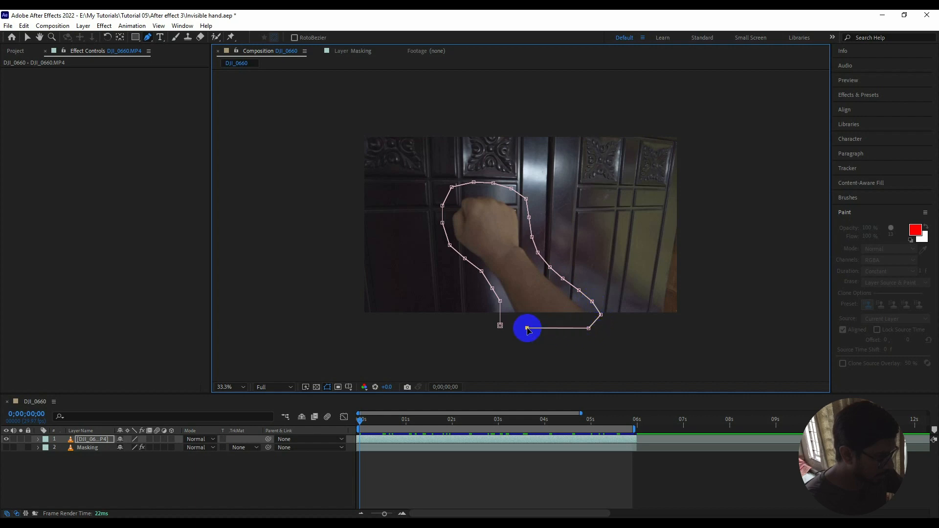
{"action": "left_click", "coordinate": [500, 326]}
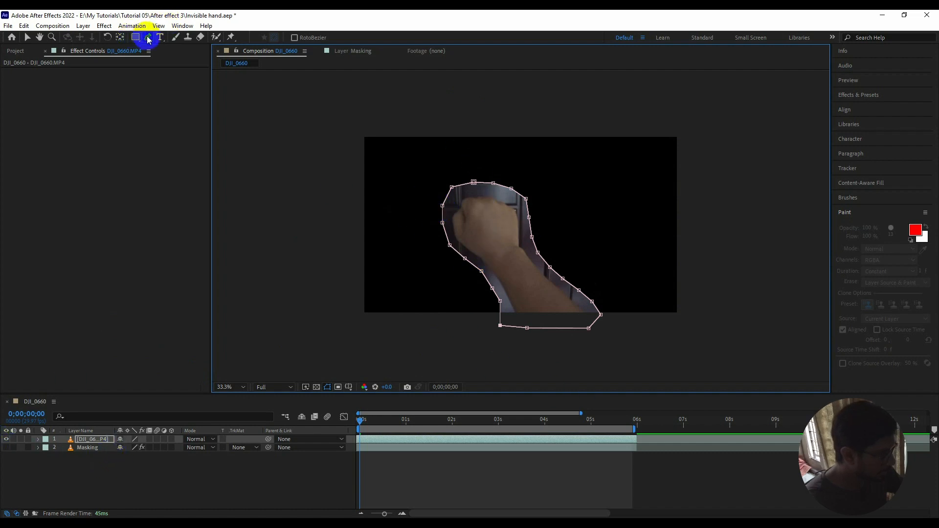
Reveal the mask properties of the DJI_0660.MP4 layer and set Mask 1's mode to None.
{"action": "left_click", "coordinate": [85, 448]}
{"action": "left_click", "coordinate": [86, 440]}
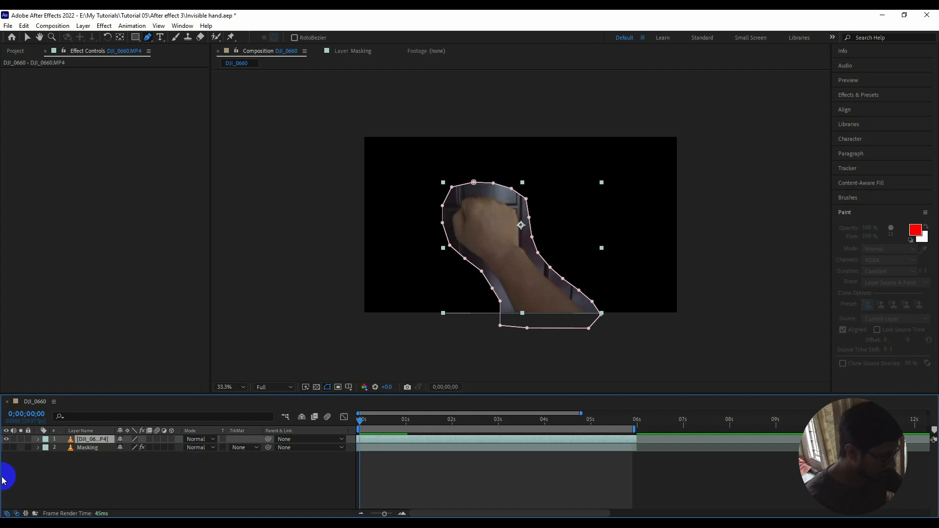
{"action": "left_click", "coordinate": [38, 440]}
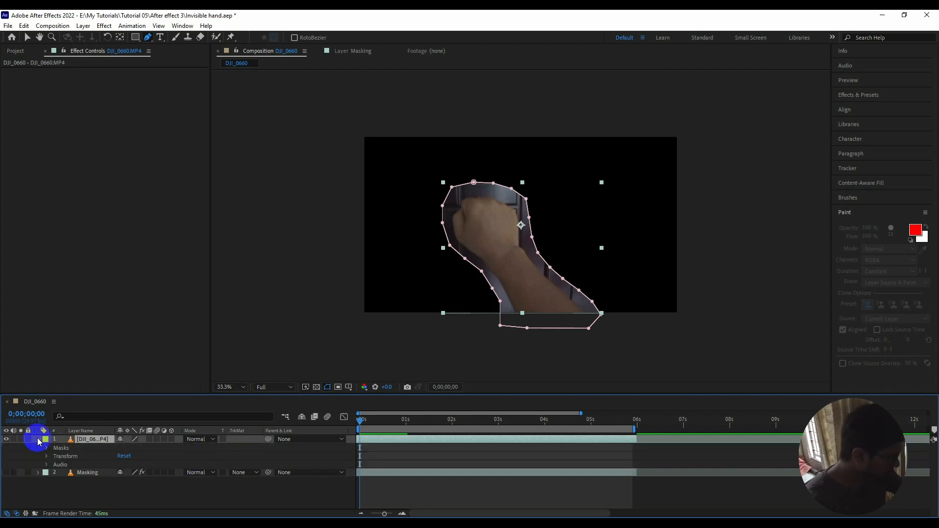
{"action": "left_click", "coordinate": [57, 449]}
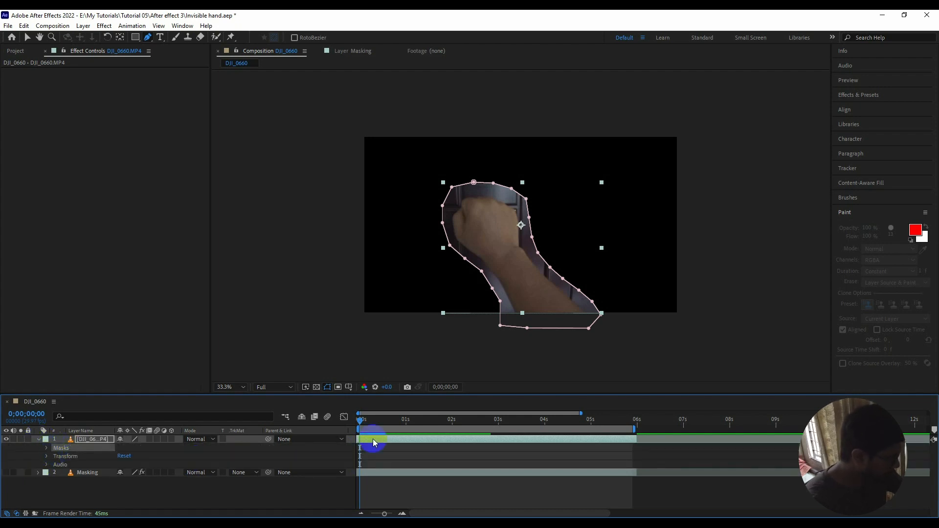
{"action": "left_click", "coordinate": [47, 449]}
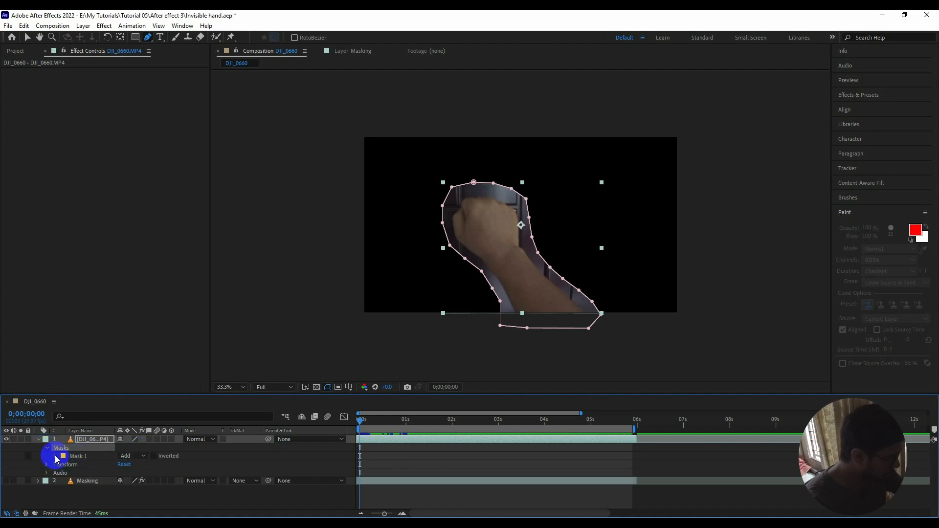
{"action": "left_click", "coordinate": [55, 456]}
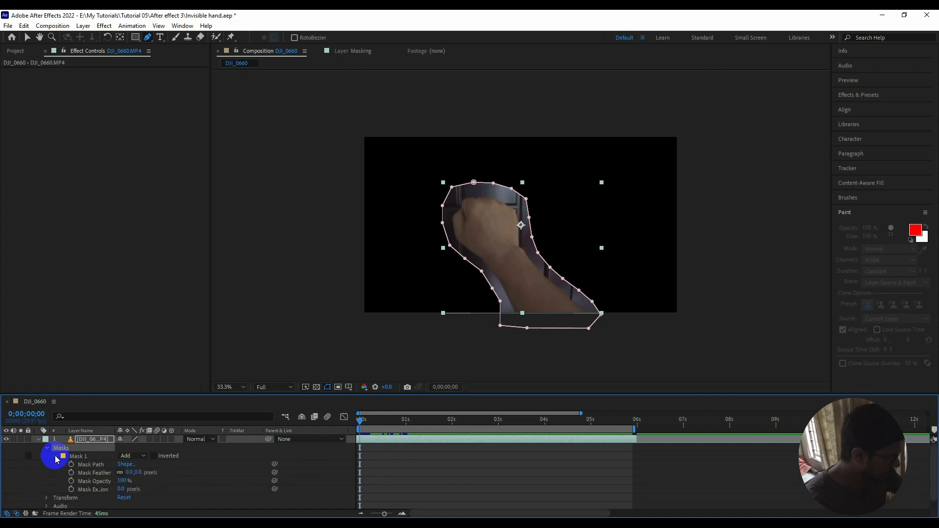
{"action": "left_click", "coordinate": [128, 456]}
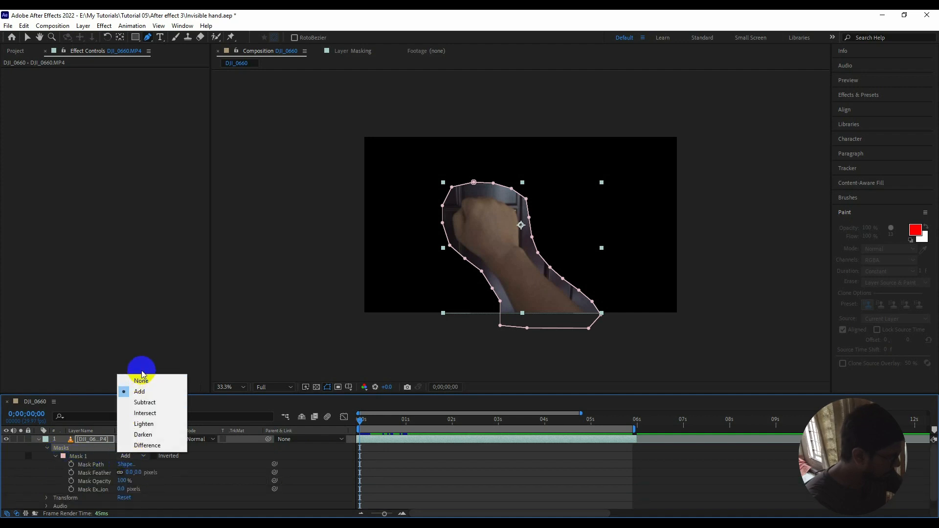
{"action": "left_click", "coordinate": [141, 381]}
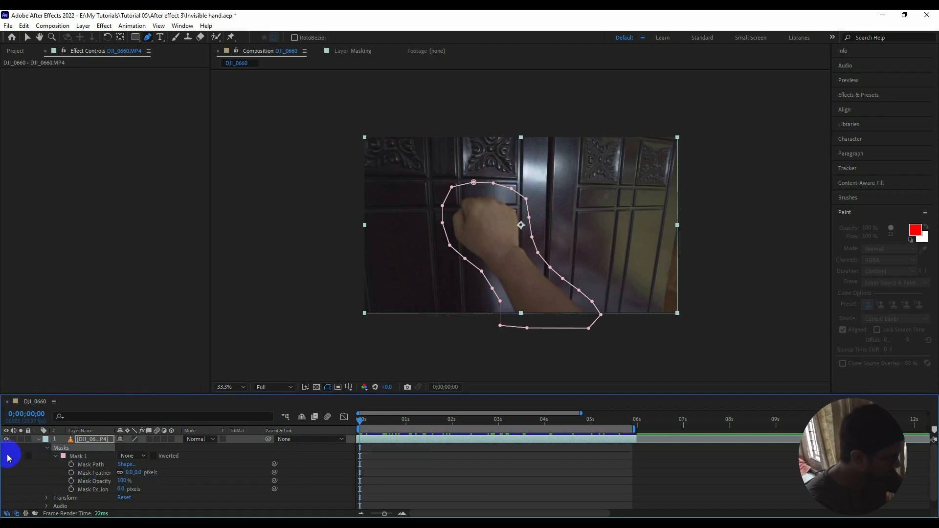
Start keyframing Mask 1's path at the first frame and reshape it around the arm at 0;00;00;10.
{"action": "left_click", "coordinate": [71, 465]}
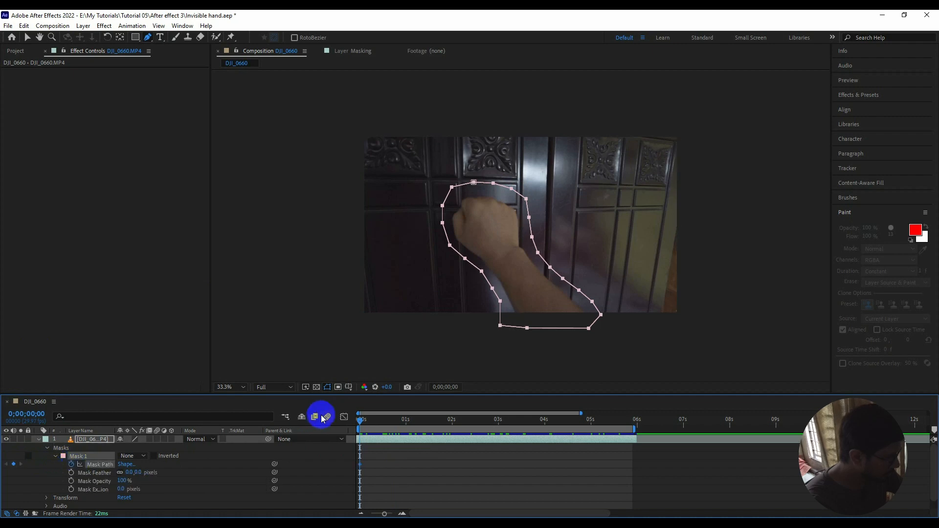
{"action": "key", "text": "equal"}
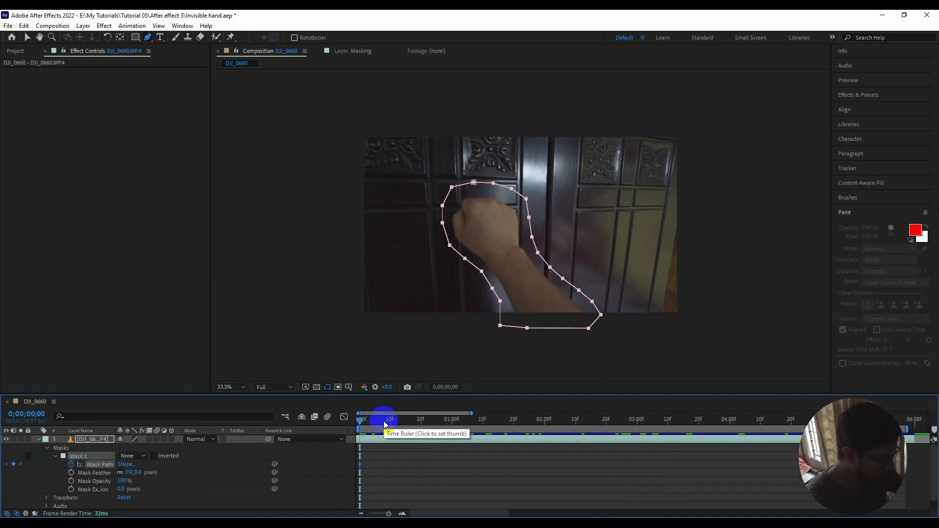
{"action": "left_click", "coordinate": [391, 419]}
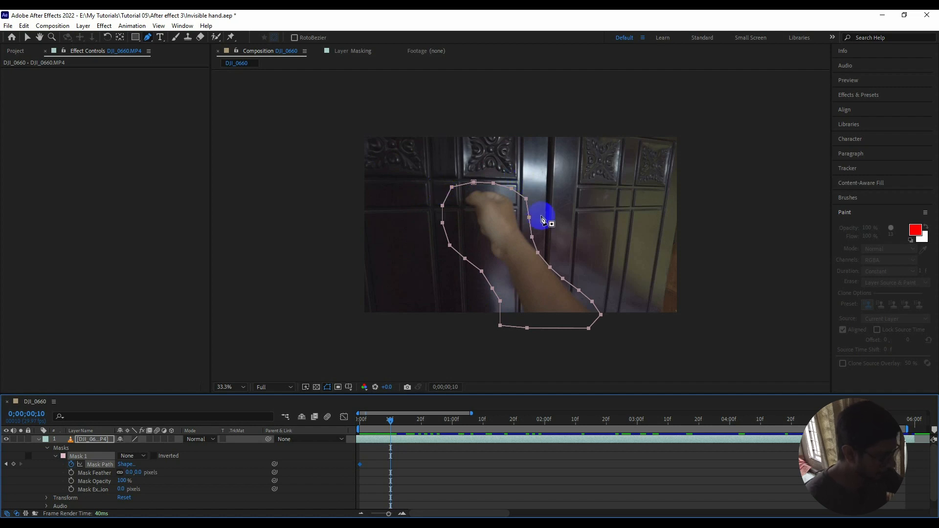
{"action": "left_click", "coordinate": [457, 199]}
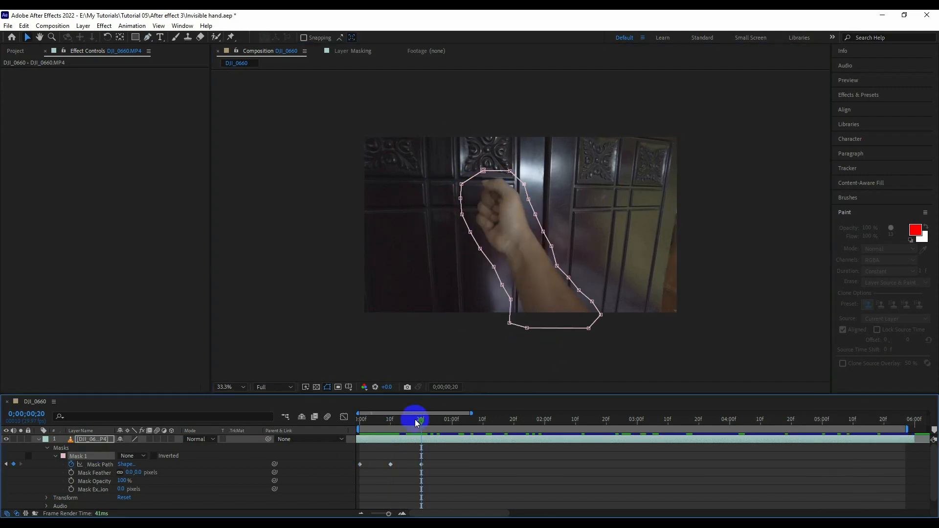
Keyframe the mask path to follow the opening hand, about every ten frames from frame 20 to just past three seconds.
{"action": "left_click_drag", "start_coordinate": [414, 419], "coordinate": [448, 423]}
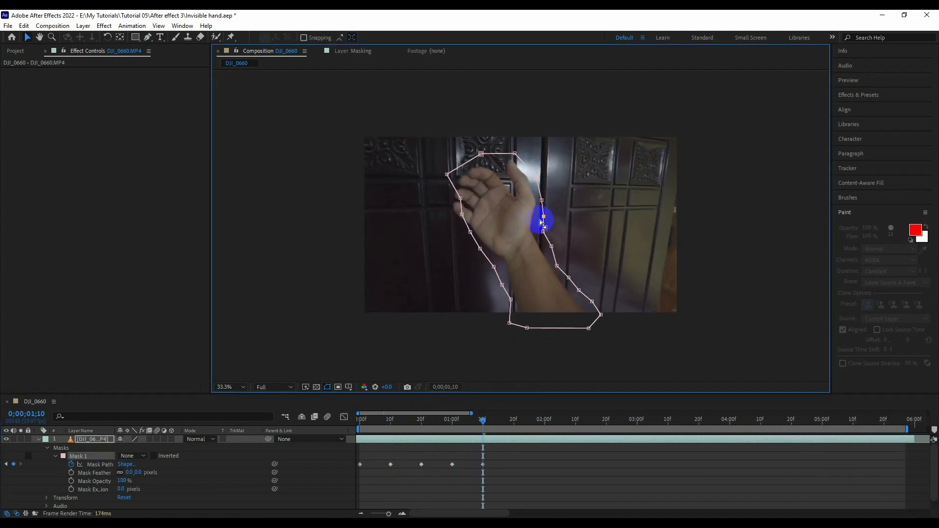
{"action": "left_click_drag", "start_coordinate": [543, 220], "coordinate": [537, 179]}
{"action": "left_click_drag", "start_coordinate": [482, 421], "coordinate": [514, 422]}
{"action": "left_click_drag", "start_coordinate": [480, 154], "coordinate": [467, 135]}
{"action": "left_click_drag", "start_coordinate": [447, 225], "coordinate": [423, 224]}
{"action": "left_click_drag", "start_coordinate": [513, 421], "coordinate": [609, 424]}
{"action": "left_click_drag", "start_coordinate": [548, 169], "coordinate": [562, 162]}
Reshape the mask around the moving hand at 0;00;03;13 and again just before the four-second mark.
{"action": "left_click_drag", "start_coordinate": [609, 421], "coordinate": [677, 425]}
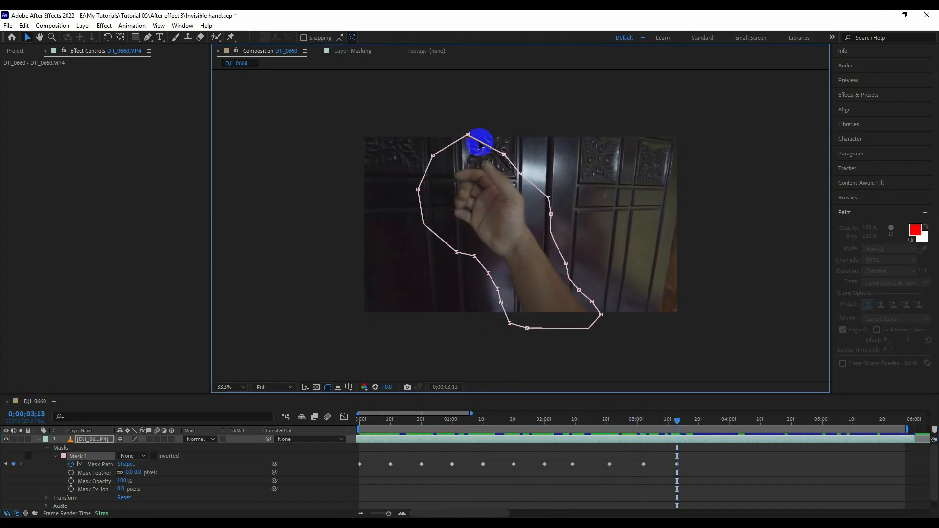
{"action": "left_click_drag", "start_coordinate": [467, 134], "coordinate": [468, 145]}
{"action": "left_click_drag", "start_coordinate": [475, 255], "coordinate": [483, 253]}
{"action": "left_click_drag", "start_coordinate": [676, 421], "coordinate": [720, 424]}
{"action": "left_click_drag", "start_coordinate": [436, 191], "coordinate": [399, 199]}
{"action": "left_click_drag", "start_coordinate": [442, 160], "coordinate": [411, 165]}
{"action": "left_click_drag", "start_coordinate": [468, 145], "coordinate": [449, 156]}
{"action": "left_click_drag", "start_coordinate": [556, 246], "coordinate": [543, 255]}
{"action": "left_click_drag", "start_coordinate": [441, 224], "coordinate": [424, 242]}
Fit the mask path to the hand at about 0;00;04;10 and at 0;00;04;23.
{"action": "left_click_drag", "start_coordinate": [721, 421], "coordinate": [761, 424]}
{"action": "left_click_drag", "start_coordinate": [449, 156], "coordinate": [463, 153]}
{"action": "left_click_drag", "start_coordinate": [600, 314], "coordinate": [609, 319]}
{"action": "left_click_drag", "start_coordinate": [454, 252], "coordinate": [444, 266]}
{"action": "left_click_drag", "start_coordinate": [400, 199], "coordinate": [427, 214]}
{"action": "left_click_drag", "start_coordinate": [410, 165], "coordinate": [426, 171]}
{"action": "left_click_drag", "start_coordinate": [760, 421], "coordinate": [801, 424]}
{"action": "left_click_drag", "start_coordinate": [424, 242], "coordinate": [429, 219]}
{"action": "left_click_drag", "start_coordinate": [444, 267], "coordinate": [450, 252]}
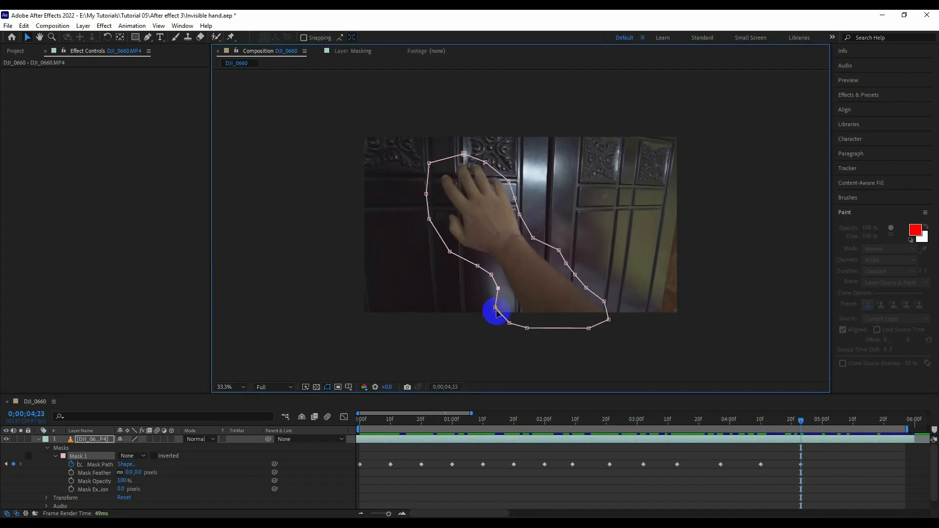
Reshape the mask around the open hand and forearm at 0;00;05;09 and near the end of the work area.
{"action": "left_click_drag", "start_coordinate": [801, 421], "coordinate": [849, 425]}
{"action": "left_click_drag", "start_coordinate": [485, 162], "coordinate": [504, 155]}
{"action": "left_click_drag", "start_coordinate": [533, 238], "coordinate": [542, 230]}
{"action": "left_click_drag", "start_coordinate": [604, 301], "coordinate": [617, 298]}
{"action": "left_click_drag", "start_coordinate": [608, 319], "coordinate": [633, 318]}
{"action": "mouse_move", "coordinate": [527, 328]}
{"action": "left_mouse_down"}
{"action": "mouse_move", "coordinate": [557, 329]}
{"action": "mouse_move", "coordinate": [530, 328]}
{"action": "left_mouse_up"}
{"action": "left_click_drag", "start_coordinate": [503, 312], "coordinate": [519, 316]}
{"action": "left_click_drag", "start_coordinate": [491, 274], "coordinate": [499, 280]}
{"action": "left_click_drag", "start_coordinate": [450, 251], "coordinate": [456, 256]}
{"action": "left_click_drag", "start_coordinate": [429, 219], "coordinate": [442, 219]}
{"action": "left_click_drag", "start_coordinate": [426, 194], "coordinate": [433, 196]}
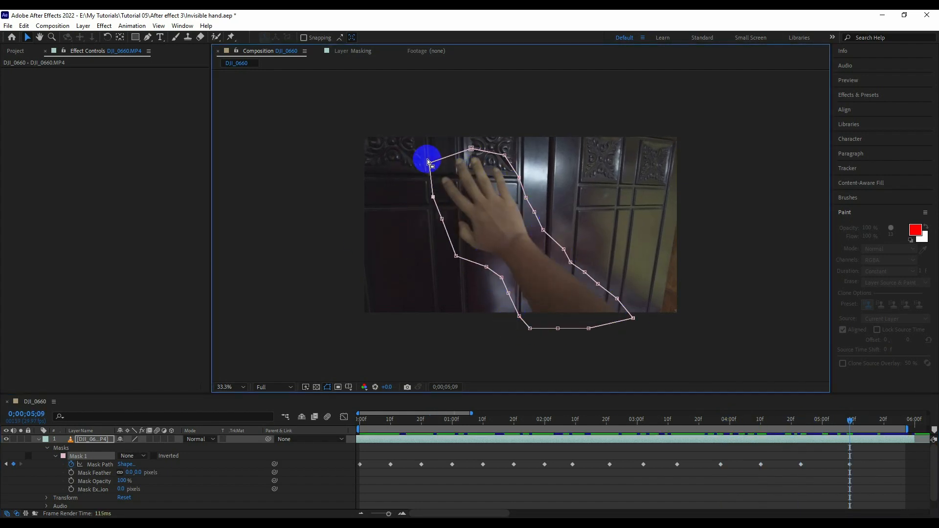
{"action": "left_click_drag", "start_coordinate": [850, 422], "coordinate": [899, 422]}
{"action": "left_click_drag", "start_coordinate": [433, 165], "coordinate": [422, 162]}
Set Mask 1's mode to Subtract and check the arm cut-out from 0;00;00;10 to 0;00;03;08.
{"action": "left_click_drag", "start_coordinate": [823, 426], "coordinate": [390, 426]}
{"action": "left_click", "coordinate": [90, 467]}
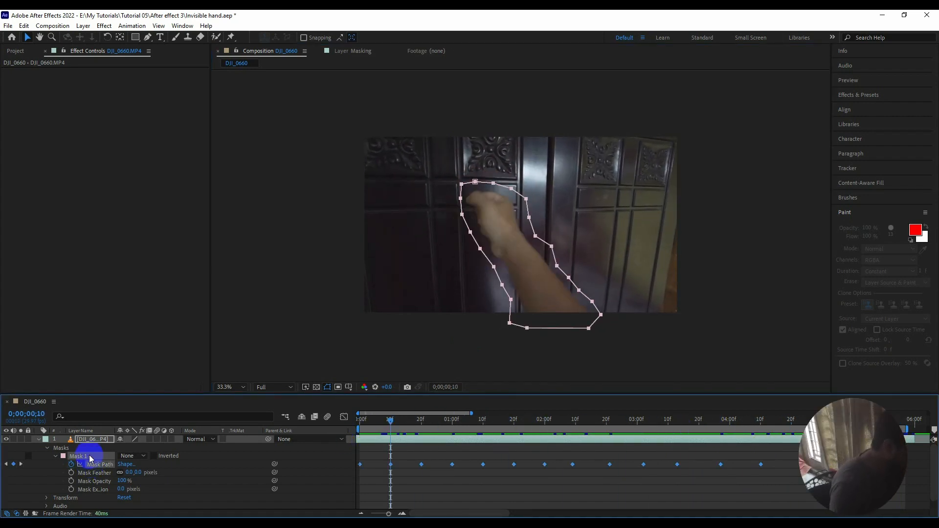
{"action": "left_click", "coordinate": [130, 456]}
{"action": "left_click", "coordinate": [145, 401]}
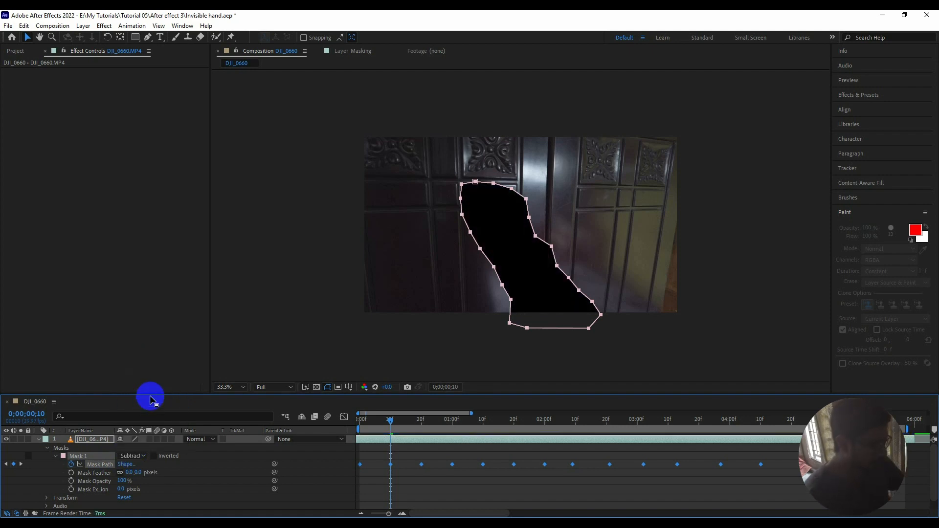
{"action": "left_click_drag", "start_coordinate": [392, 424], "coordinate": [661, 425]}
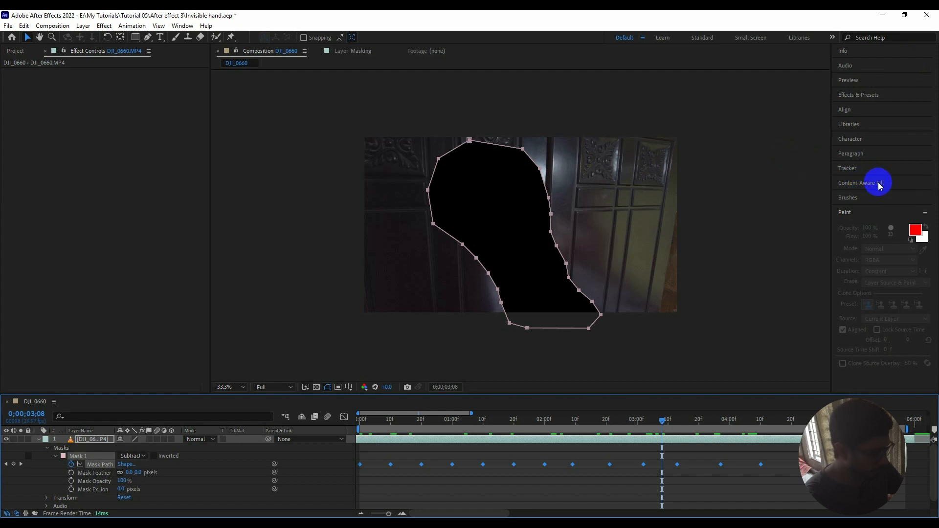
Open the Content-Aware Fill settings and set the alpha expansion to 8.
{"action": "left_click", "coordinate": [855, 183]}
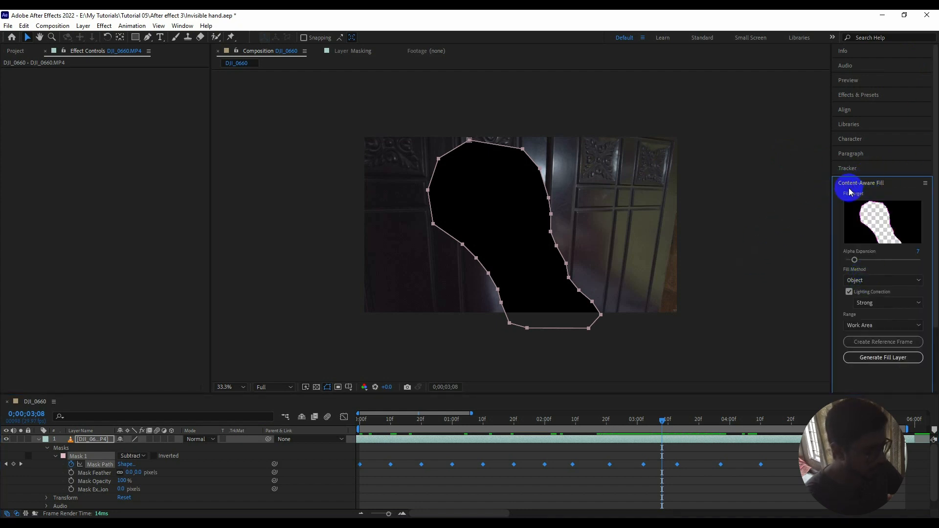
{"action": "left_click", "coordinate": [181, 26]}
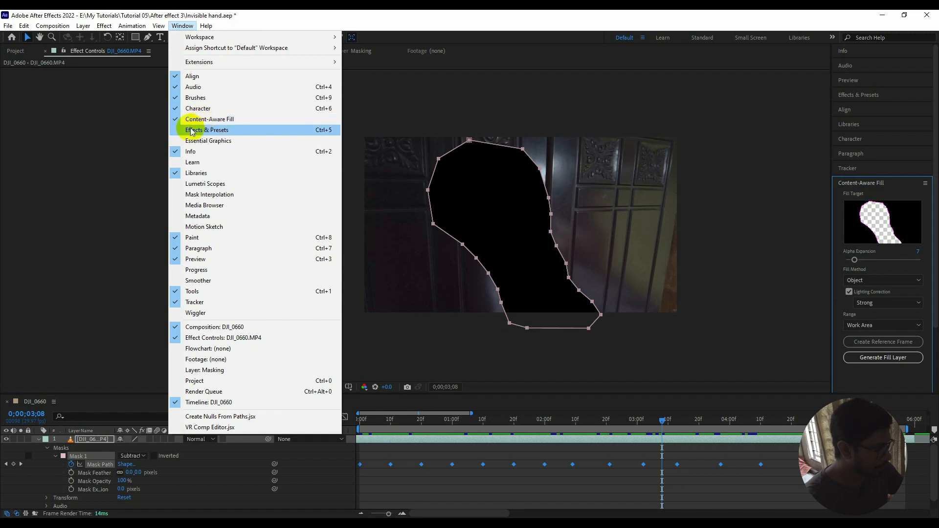
{"action": "left_click", "coordinate": [581, 15]}
{"action": "left_click_drag", "start_coordinate": [854, 260], "coordinate": [864, 262]}
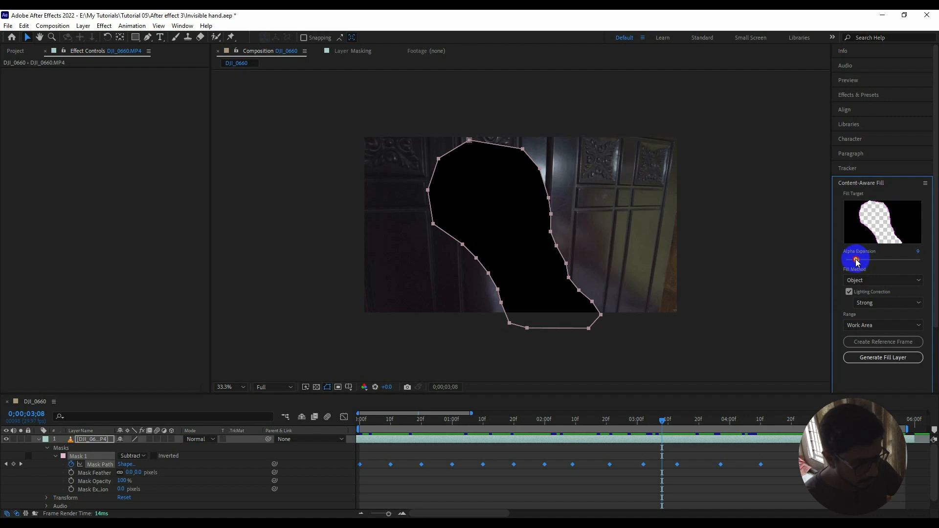
Use the Object fill method with Strong lighting correction and the Work Area range for the content-aware fill.
{"action": "left_click", "coordinate": [869, 282]}
{"action": "left_click", "coordinate": [869, 293]}
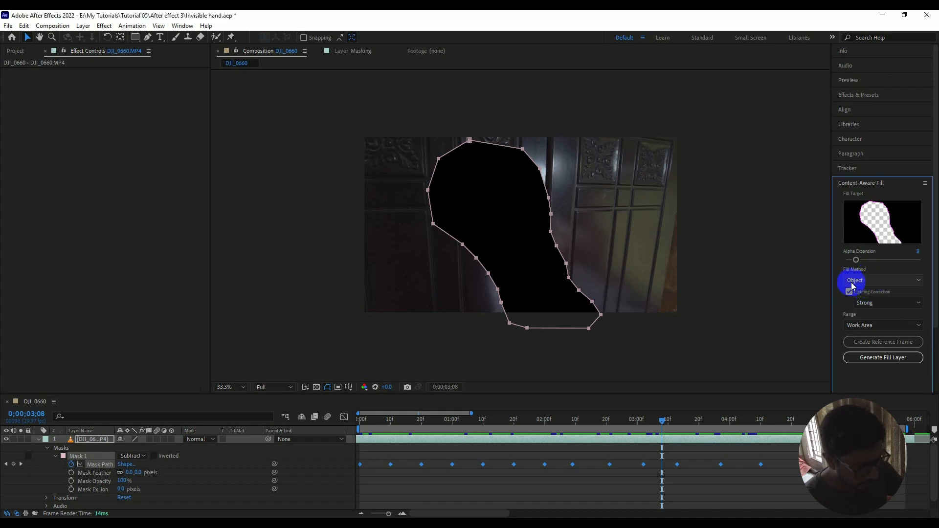
{"action": "left_click", "coordinate": [873, 306]}
{"action": "left_click", "coordinate": [877, 339]}
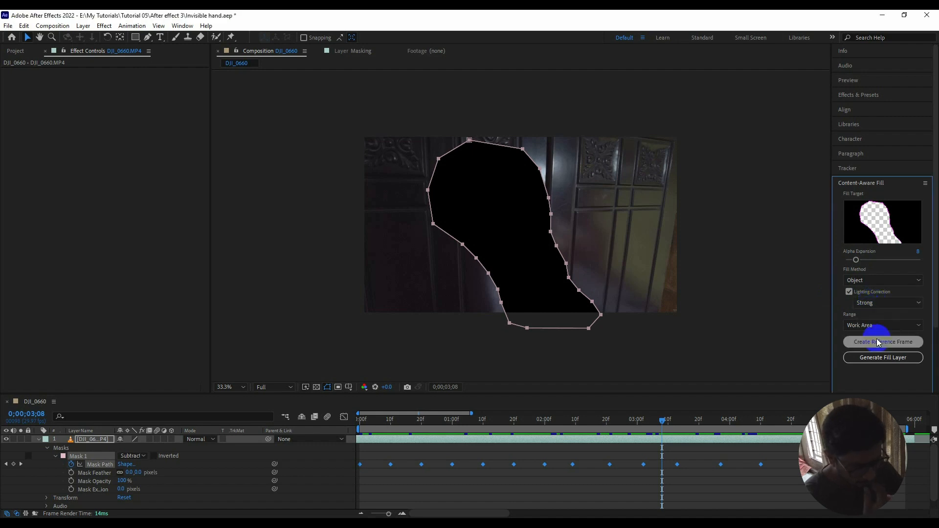
{"action": "left_click", "coordinate": [859, 324]}
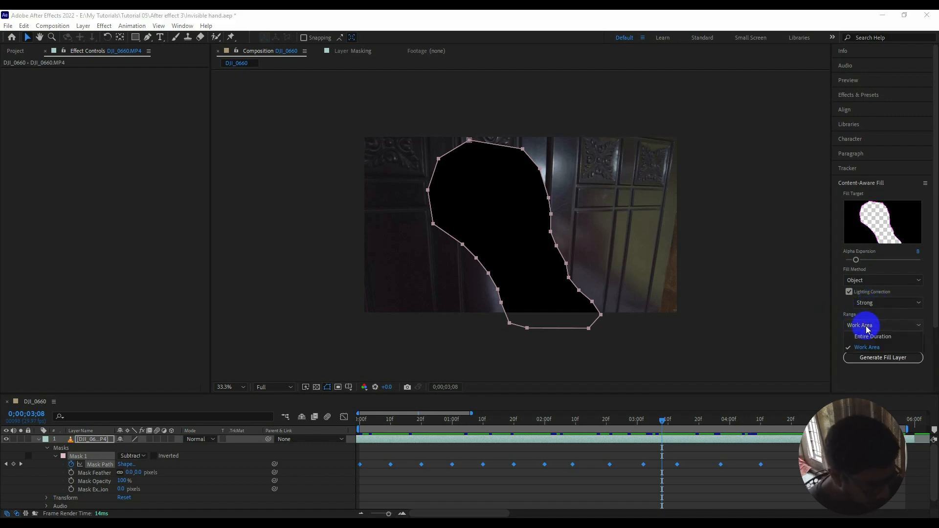
{"action": "left_click", "coordinate": [863, 348]}
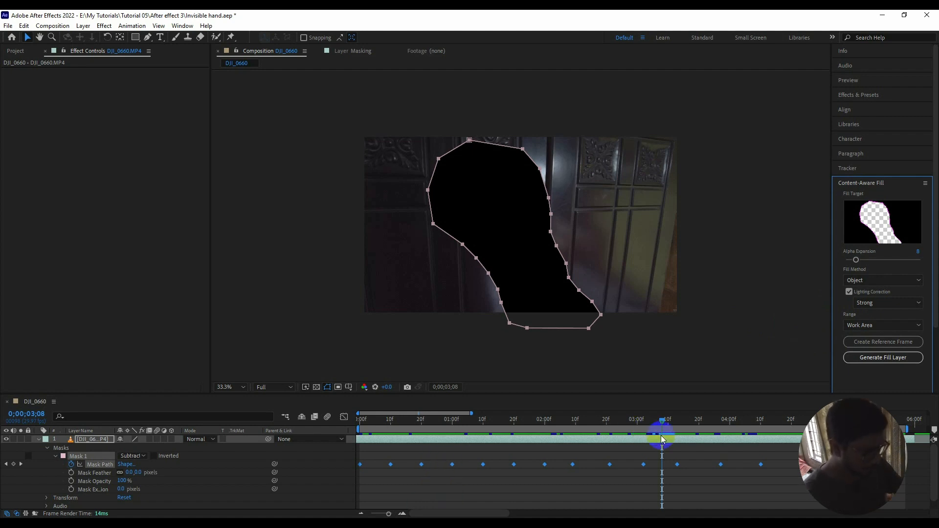
Generate the content-aware fill layer with the playhead at the first frame, and enlarge the composition preview area.
{"action": "left_click", "coordinate": [867, 359]}
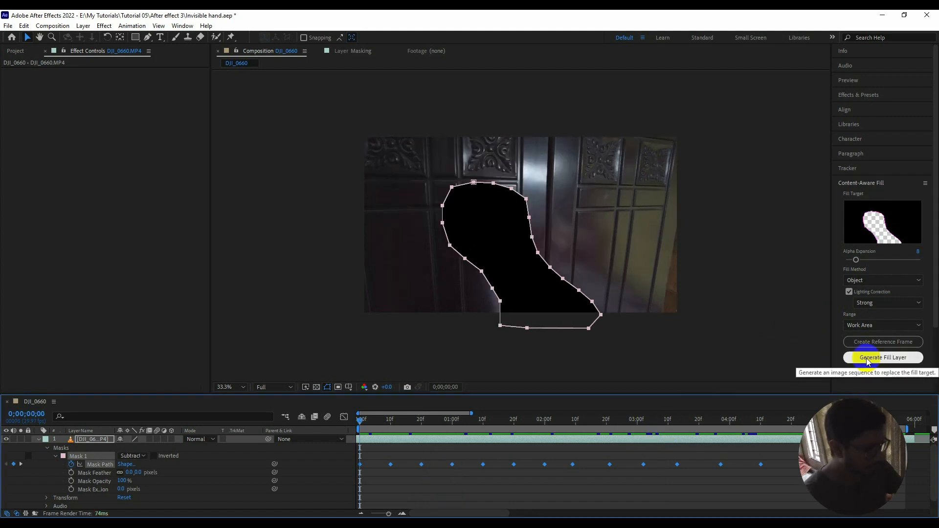
{"action": "left_click", "coordinate": [866, 358]}
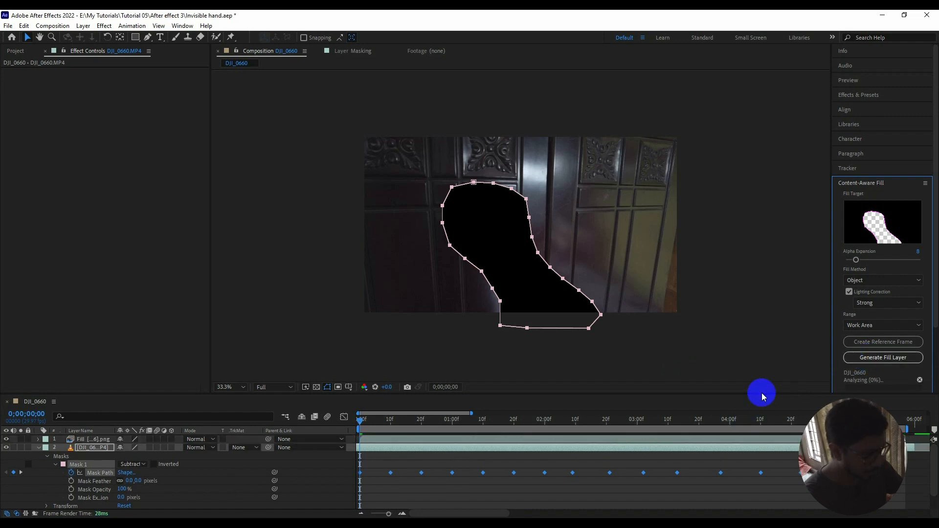
{"action": "left_click_drag", "start_coordinate": [762, 394], "coordinate": [756, 425]}
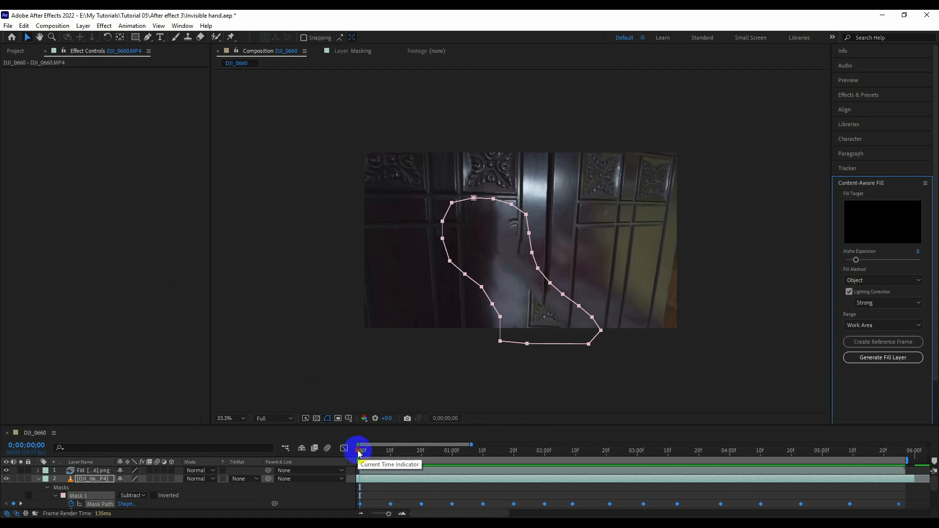
Pre-compose the content-aware fill layer and the DJI_0660 clip layer as Main video, moving all attributes into it.
{"action": "left_click_drag", "start_coordinate": [359, 451], "coordinate": [386, 451]}
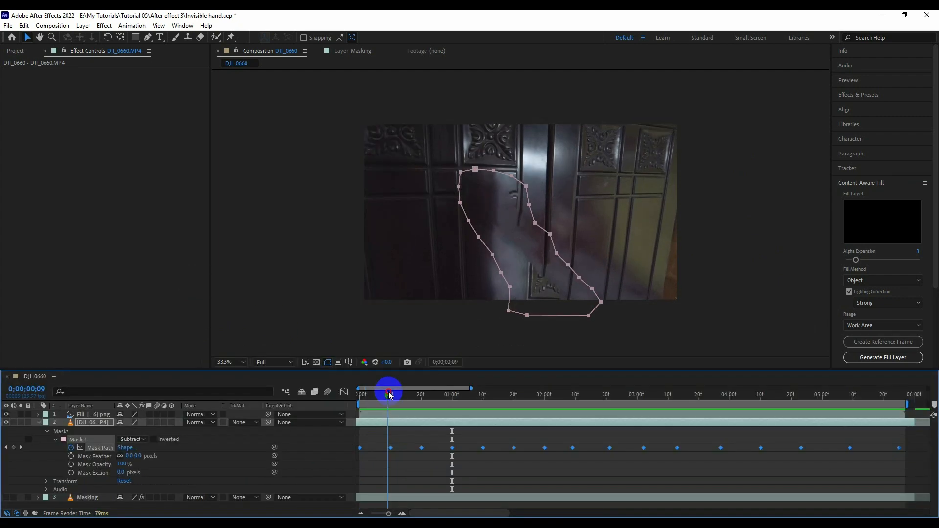
{"action": "left_click_drag", "start_coordinate": [390, 393], "coordinate": [533, 443]}
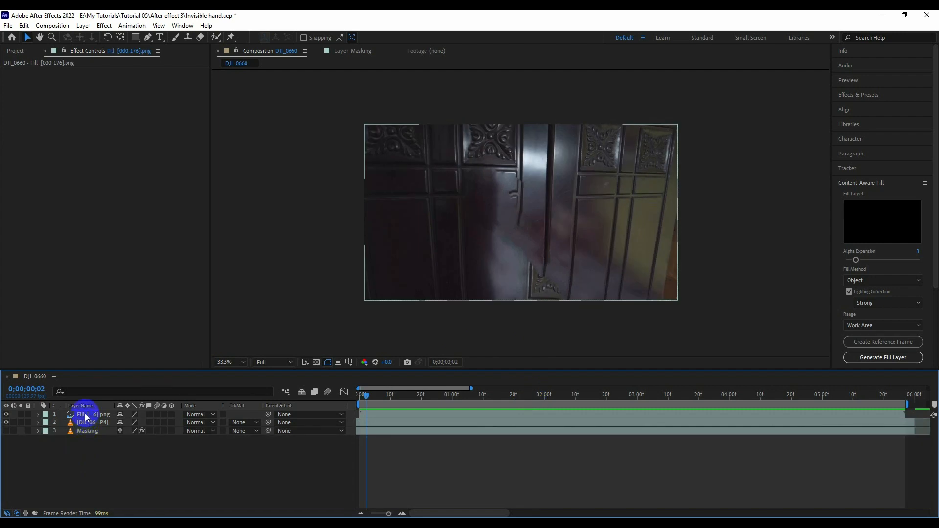
{"action": "left_click", "coordinate": [86, 416]}
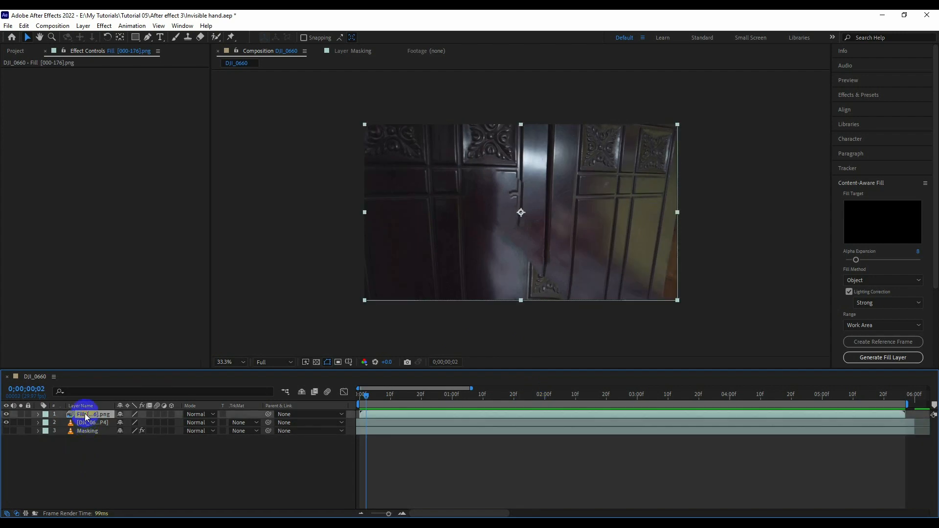
{"action": "left_click", "coordinate": [89, 429], "text": "shift"}
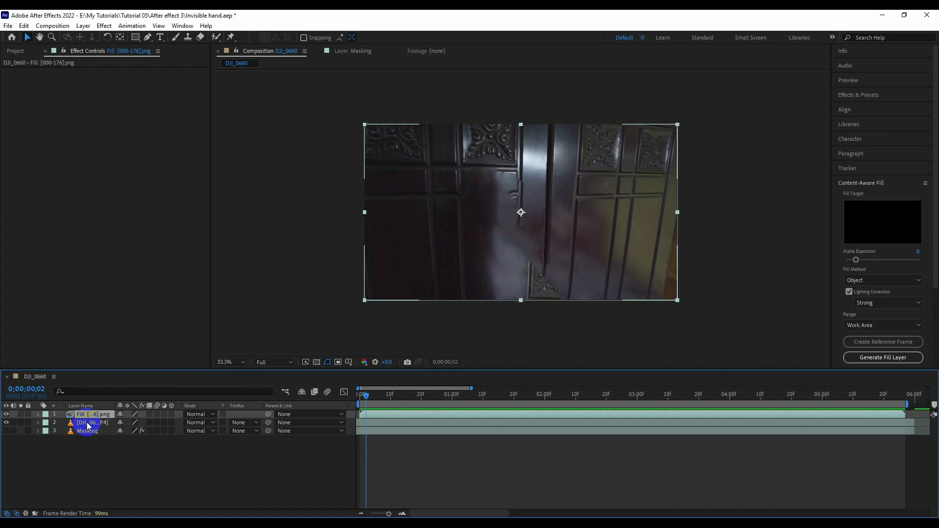
{"action": "left_click", "coordinate": [88, 424], "text": "ctrl"}
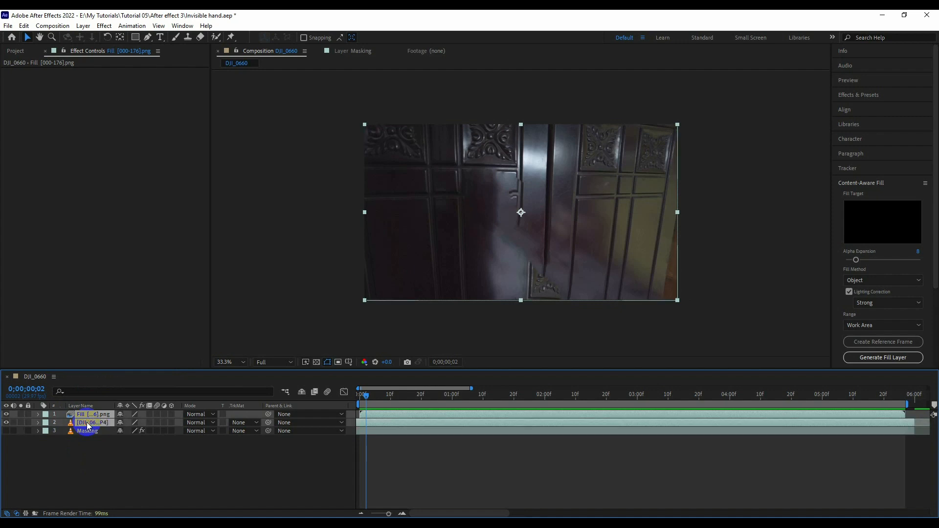
{"action": "right_click", "coordinate": [88, 426]}
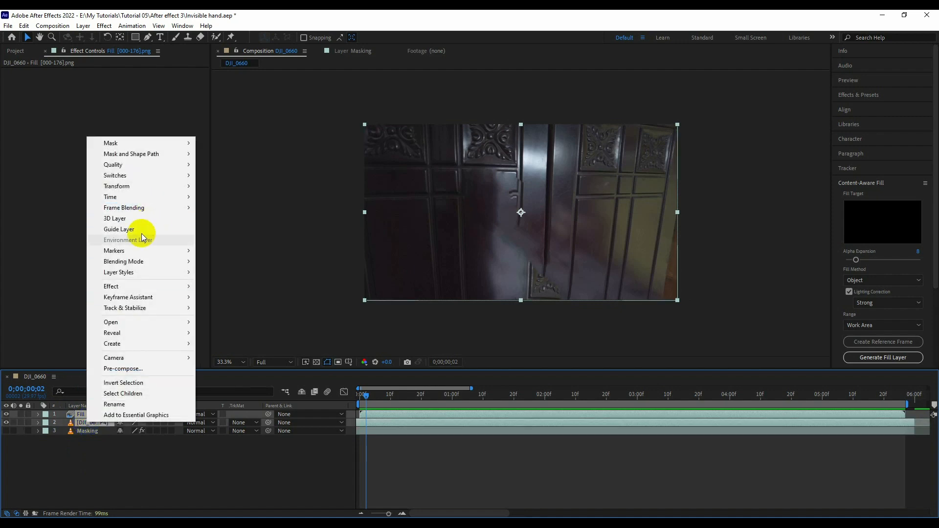
{"action": "left_click", "coordinate": [112, 368]}
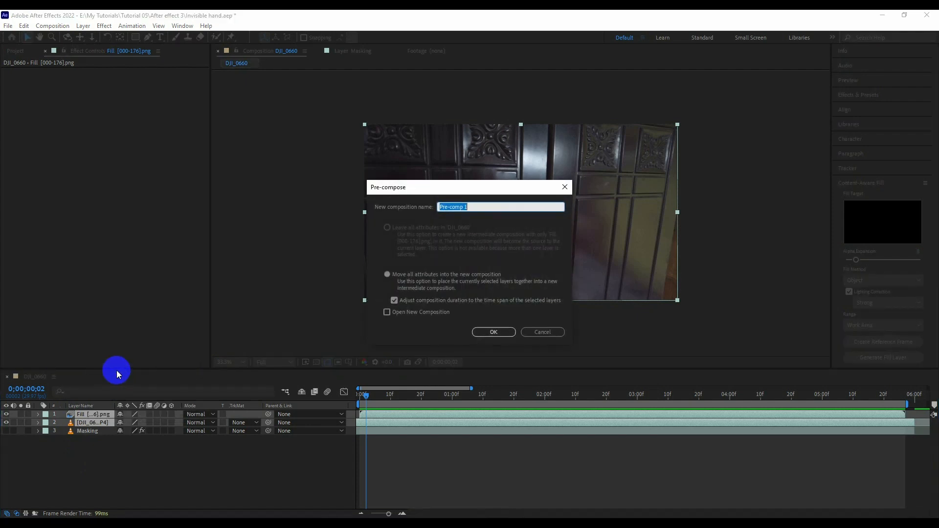
{"action": "left_click_drag", "start_coordinate": [415, 187], "coordinate": [345, 126]}
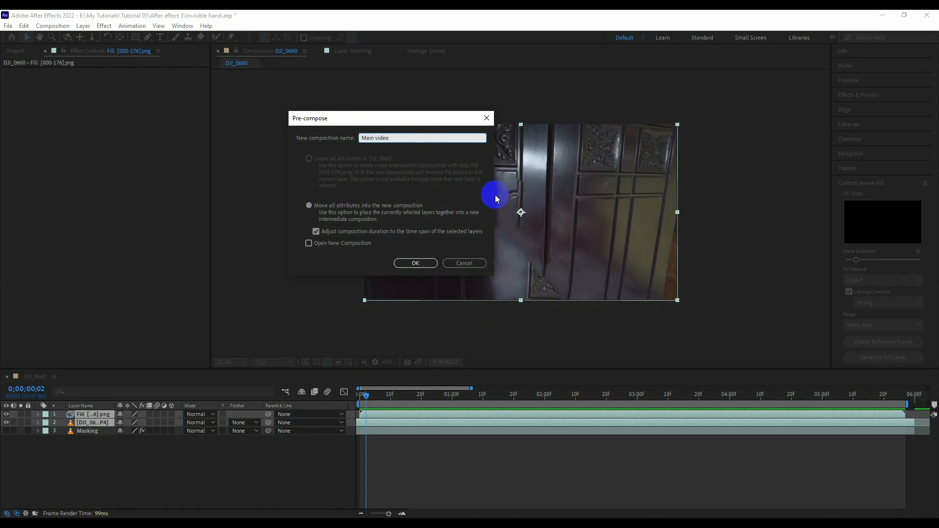
{"action": "key", "text": "Return"}
Find the Displacement Map effect and apply it to the Main video layer with the playhead at 0;00;00;10.
{"action": "left_click", "coordinate": [430, 394]}
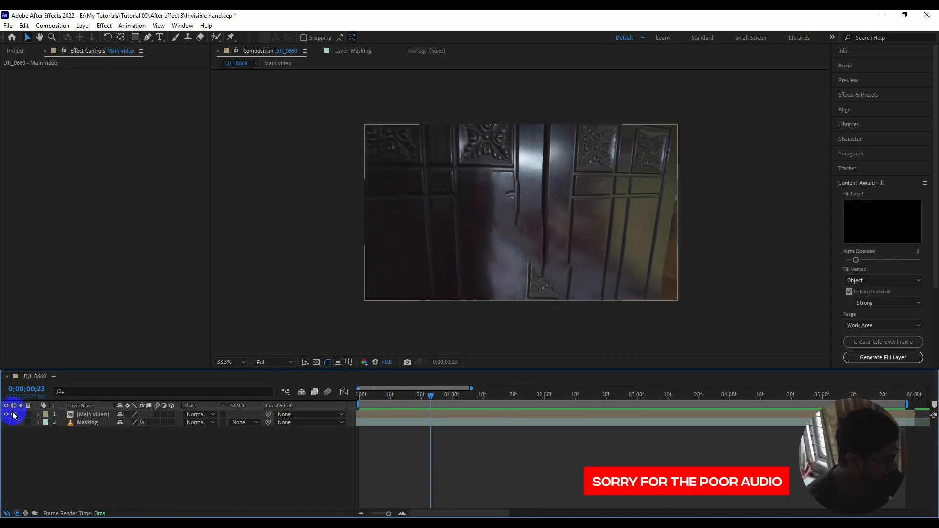
{"action": "left_click", "coordinate": [88, 415]}
{"action": "left_click_drag", "start_coordinate": [429, 395], "coordinate": [391, 398]}
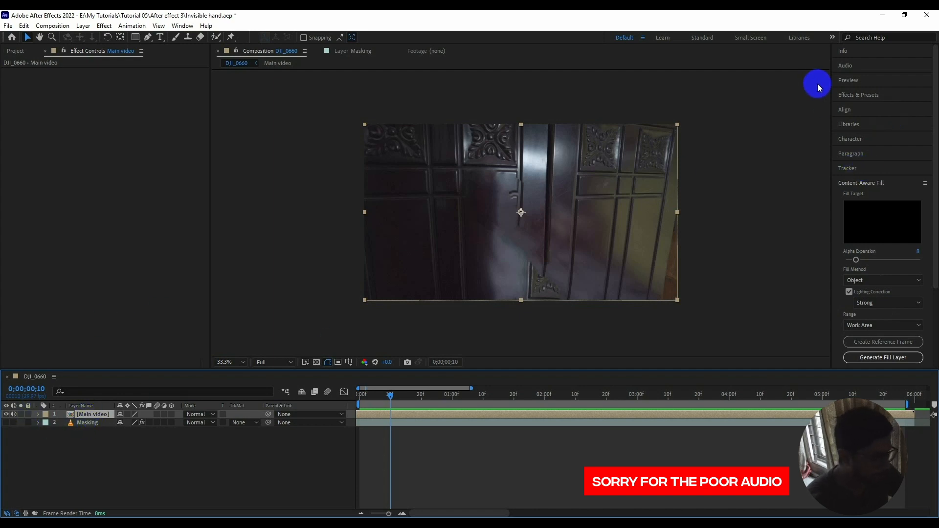
{"action": "left_click", "coordinate": [855, 95]}
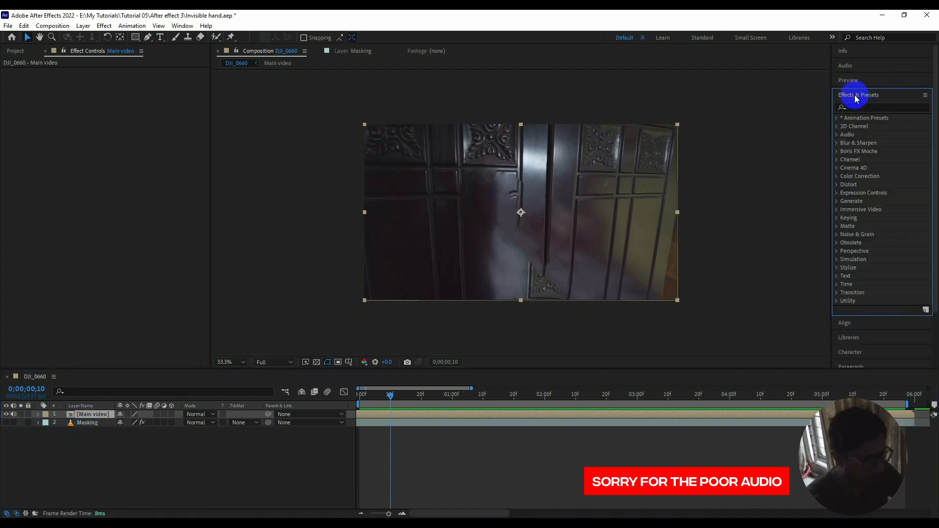
{"action": "left_click", "coordinate": [873, 108]}
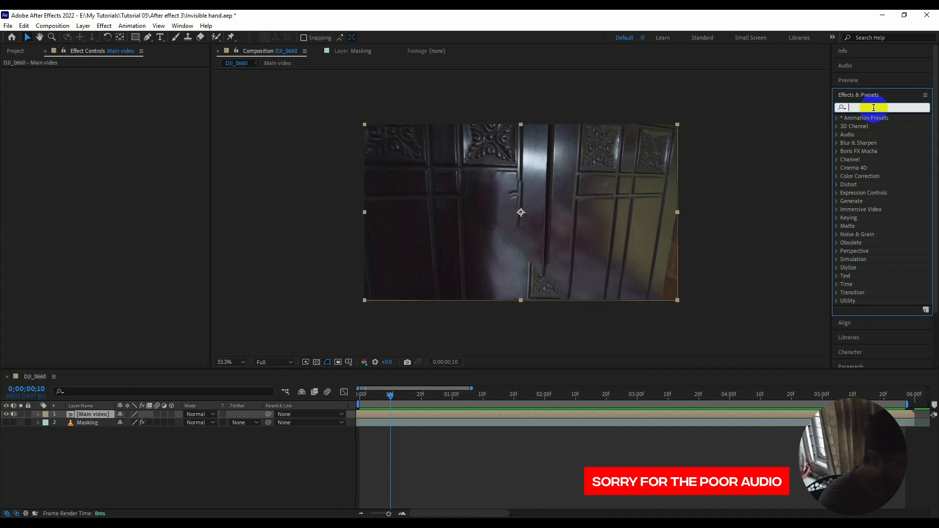
{"action": "type", "text": "dic"}
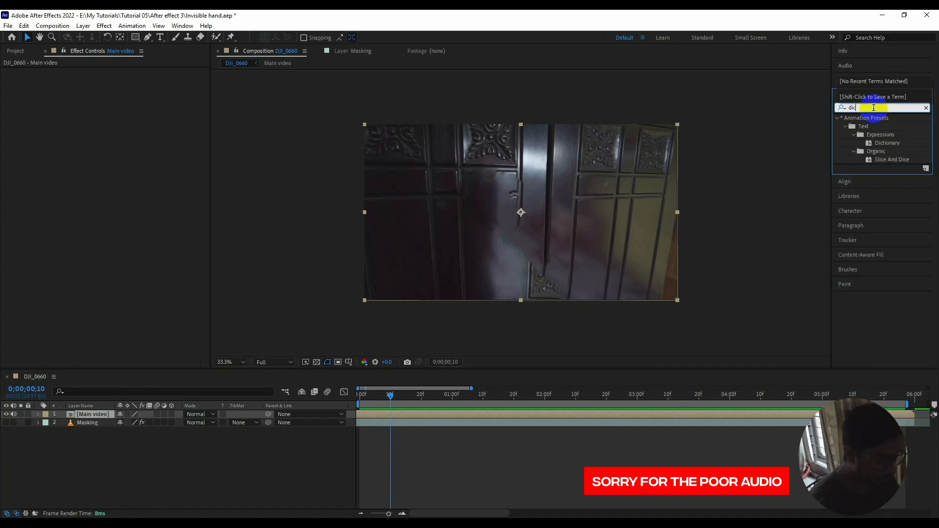
{"action": "key", "text": "BackSpace"}
{"action": "key", "text": "BackSpace"}
{"action": "key", "text": "BackSpace"}
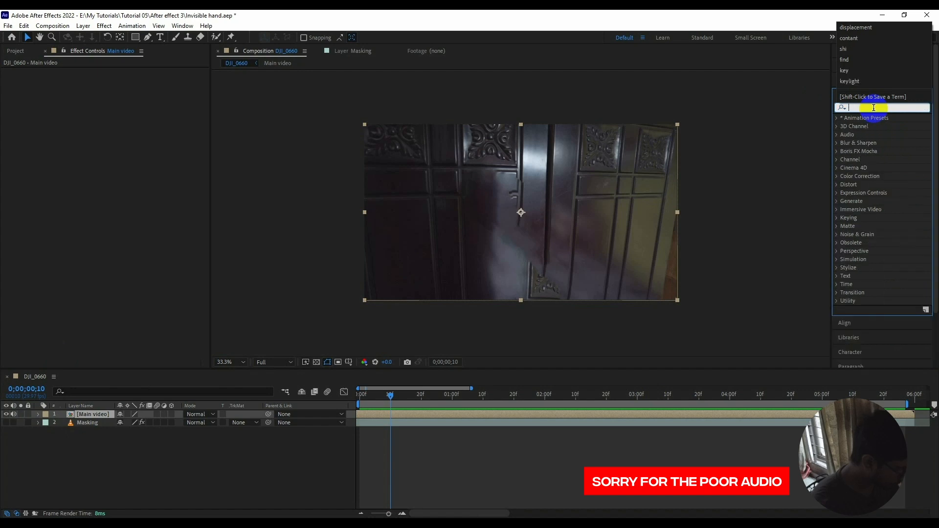
{"action": "type", "text": "displace"}
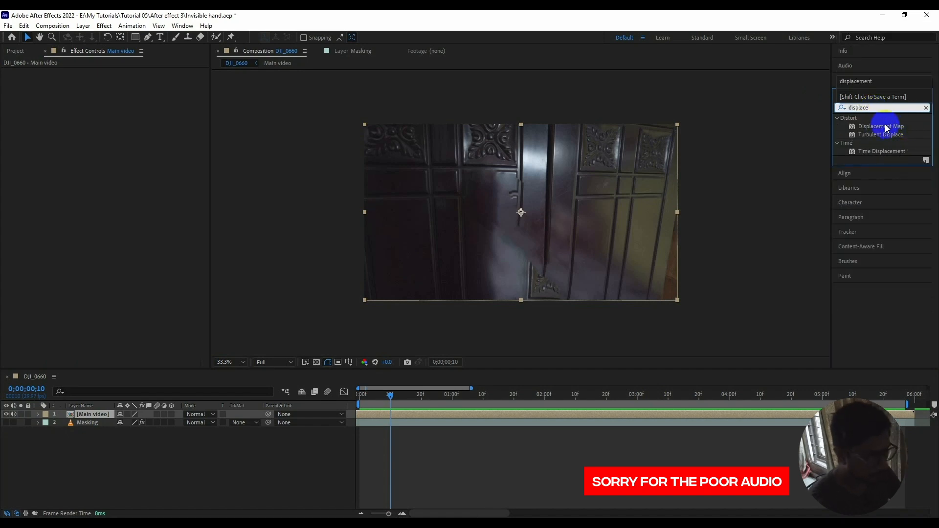
{"action": "double_click", "coordinate": [886, 128]}
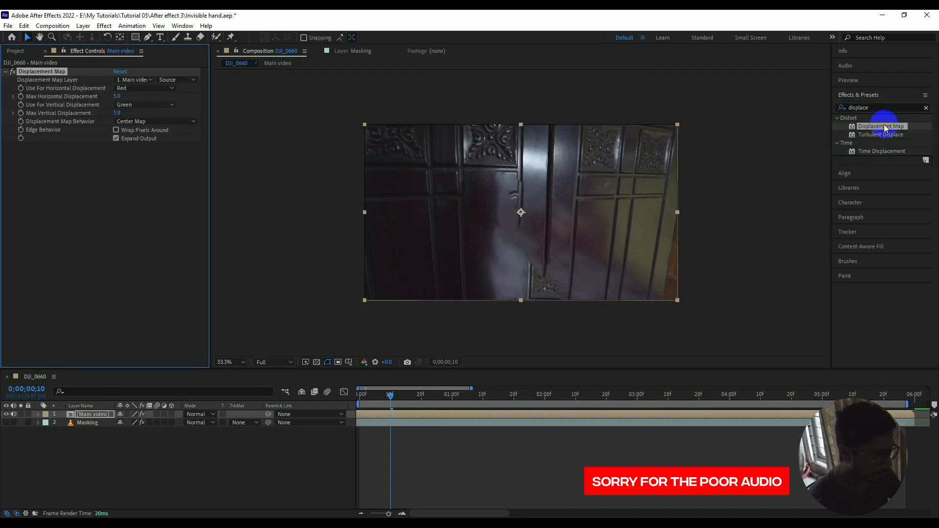
Use the Masking layer with Effects & Masks as the displacement map source for Main video.
{"action": "left_click", "coordinate": [79, 420]}
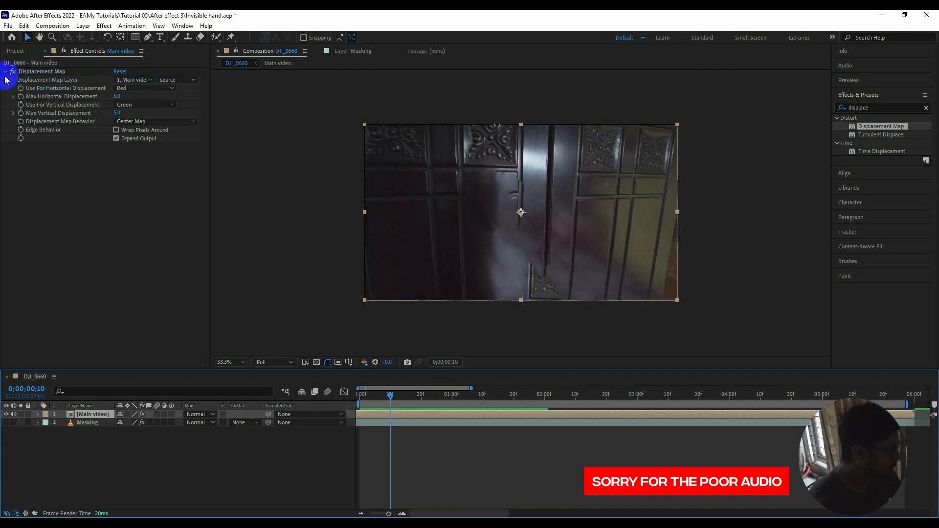
{"action": "left_click", "coordinate": [128, 80]}
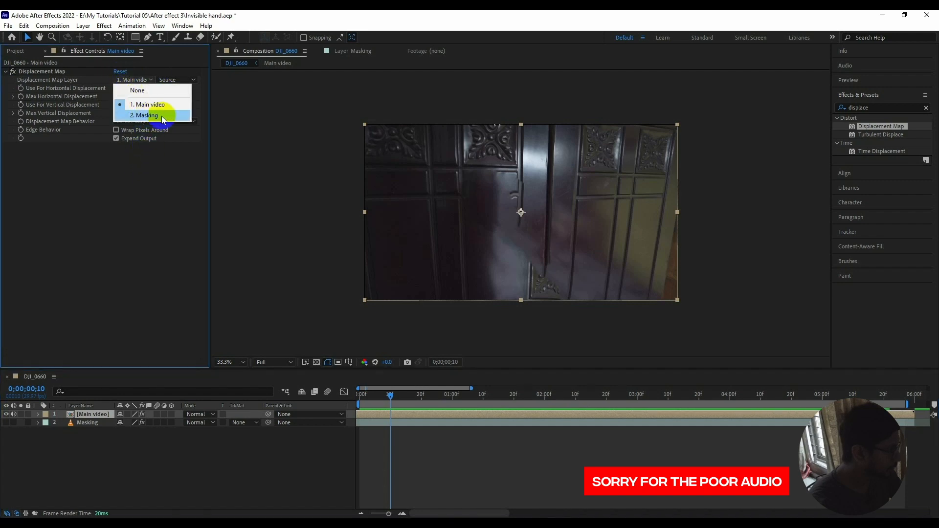
{"action": "left_click", "coordinate": [140, 115]}
{"action": "left_click", "coordinate": [177, 80]}
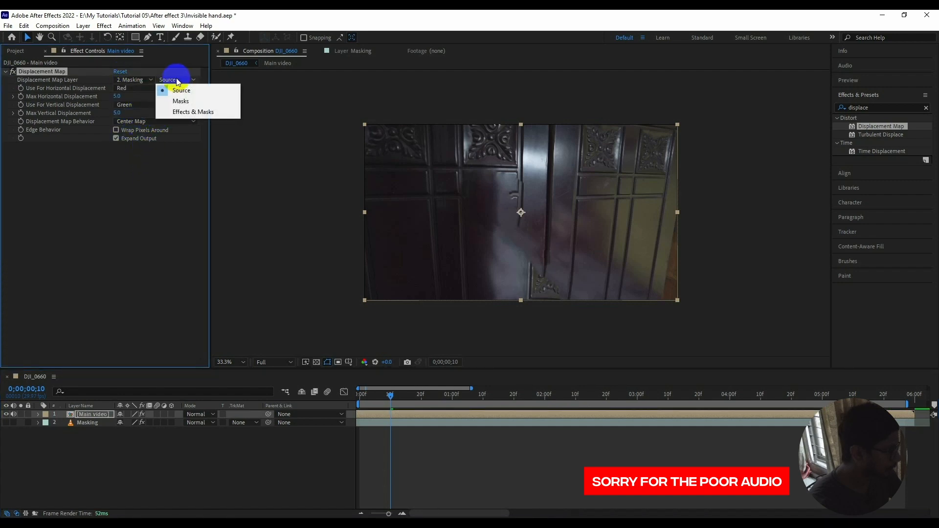
{"action": "left_click", "coordinate": [184, 113]}
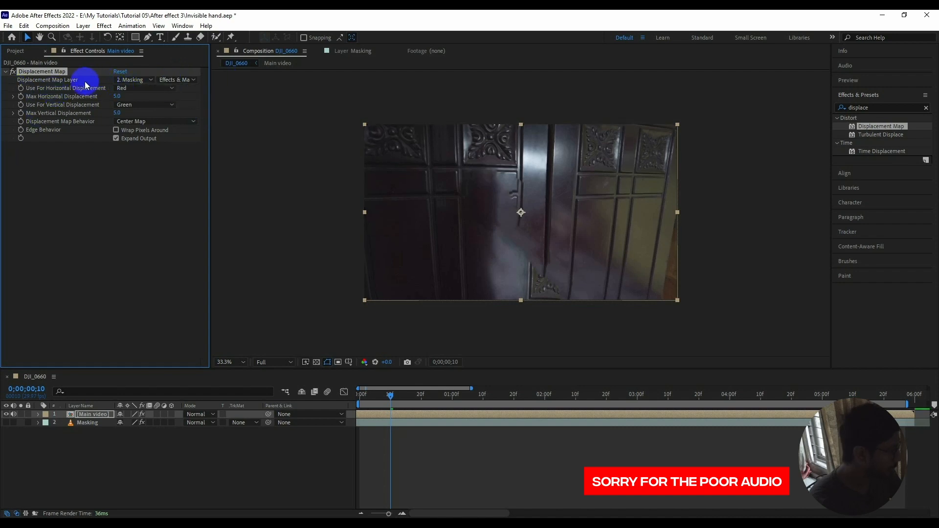
Set both the horizontal and vertical displacement channels of the Displacement Map to Luminance.
{"action": "left_click", "coordinate": [132, 90]}
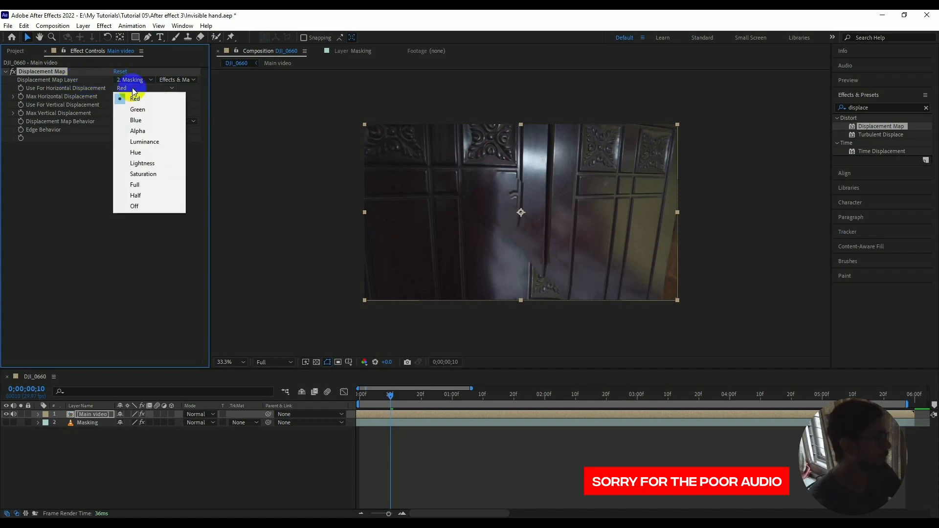
{"action": "left_click", "coordinate": [144, 141]}
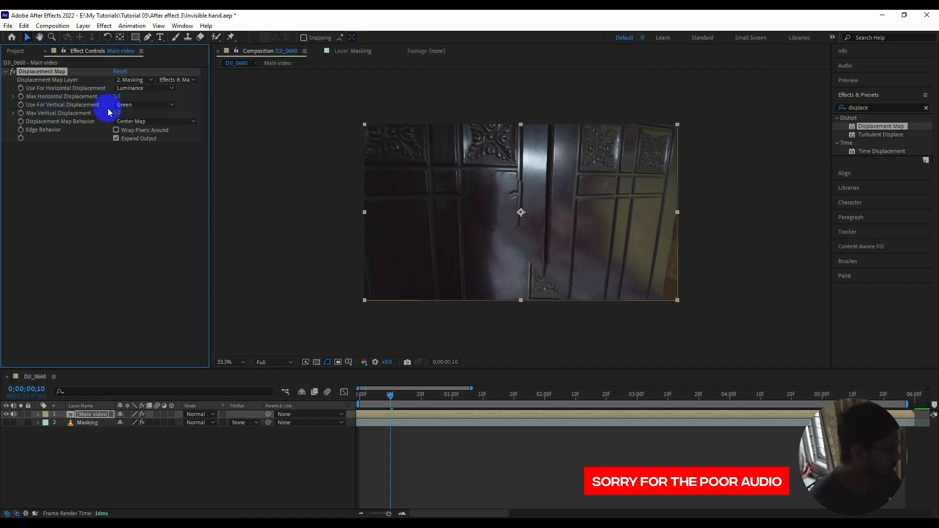
{"action": "left_click", "coordinate": [143, 106]}
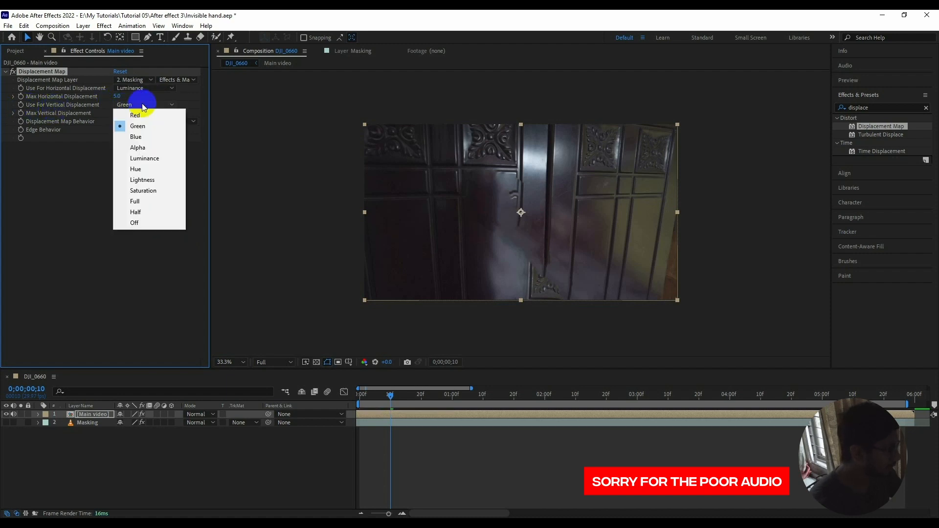
{"action": "left_click", "coordinate": [141, 158]}
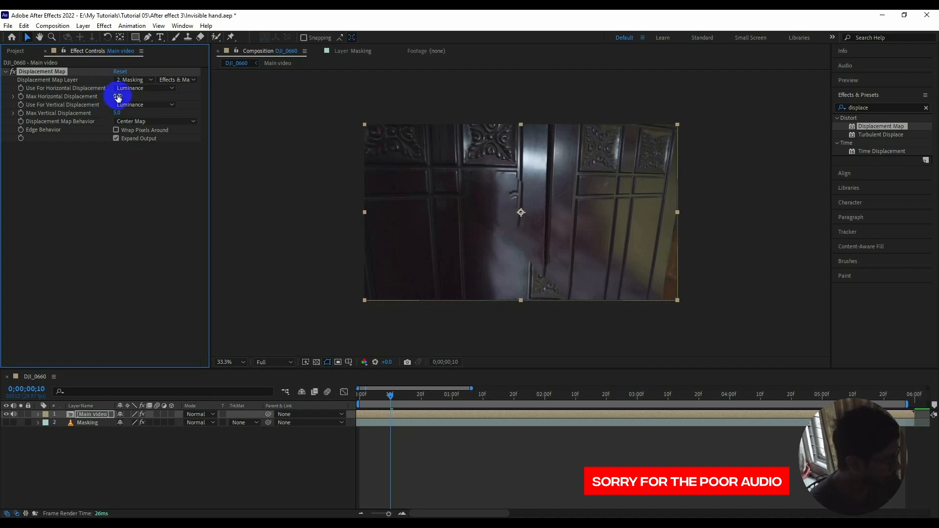
Set the maximum displacement to 566 horizontally and 373 vertically, turn on Wrap Pixels Around, and review the hand along the timeline.
{"action": "left_click_drag", "start_coordinate": [119, 96], "coordinate": [435, 139]}
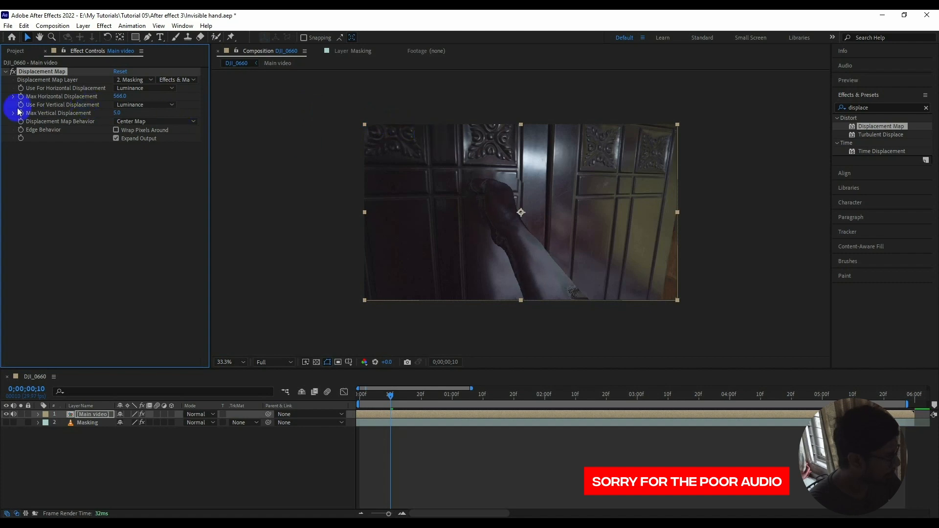
{"action": "left_click_drag", "start_coordinate": [121, 113], "coordinate": [333, 149]}
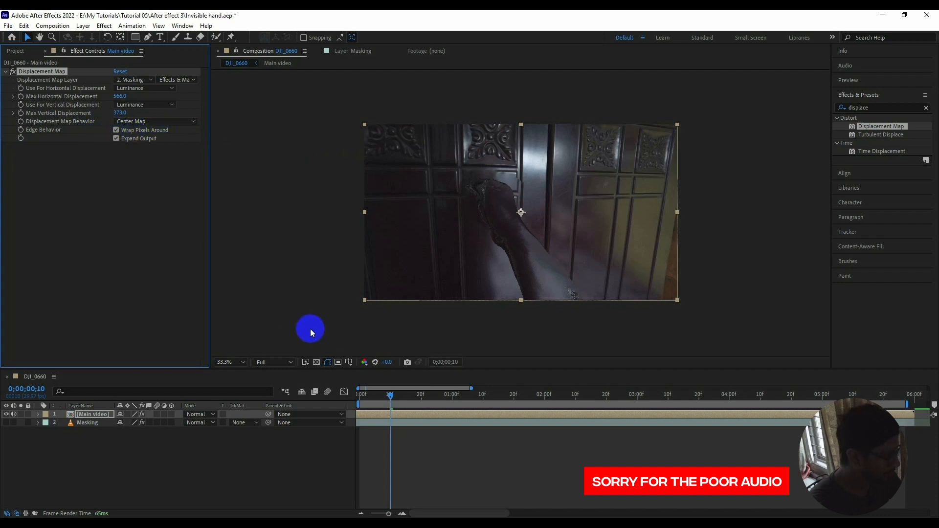
{"action": "left_click", "coordinate": [67, 254]}
{"action": "left_click_drag", "start_coordinate": [389, 394], "coordinate": [520, 392]}
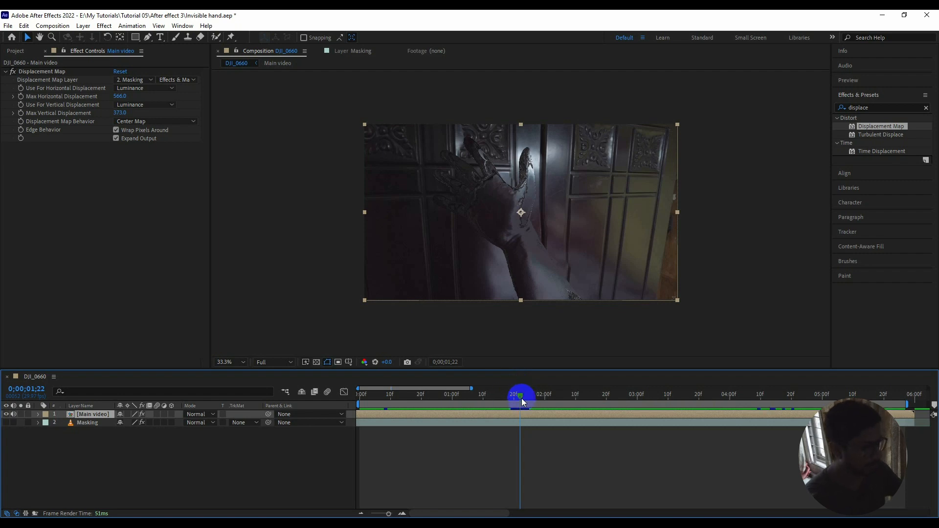
{"action": "mouse_move", "coordinate": [521, 399]}
{"action": "left_mouse_down"}
{"action": "mouse_move", "coordinate": [367, 394]}
{"action": "mouse_move", "coordinate": [520, 395]}
{"action": "left_mouse_up"}
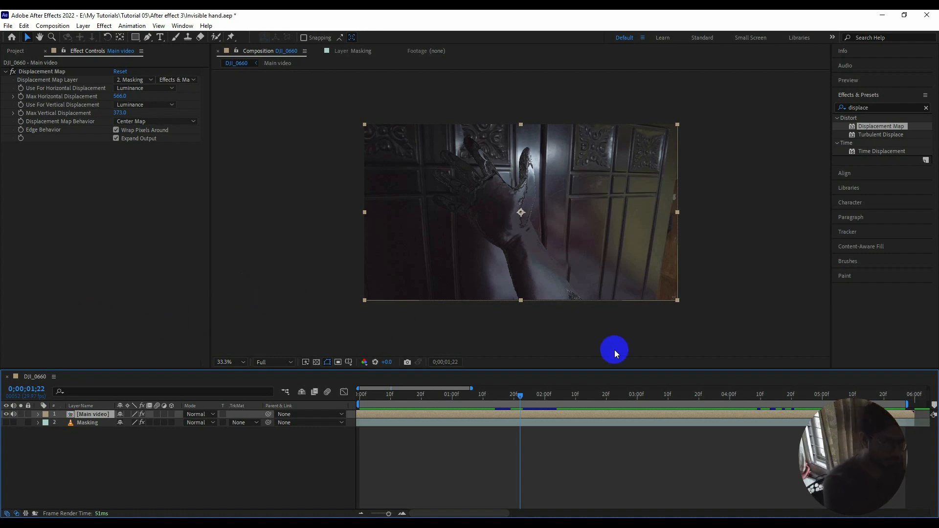
{"action": "left_click_drag", "start_coordinate": [521, 395], "coordinate": [392, 435]}
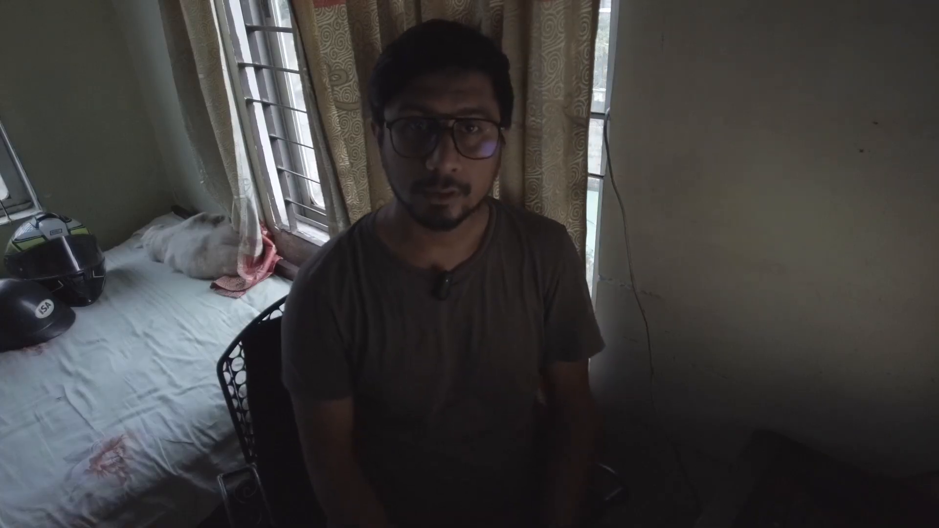